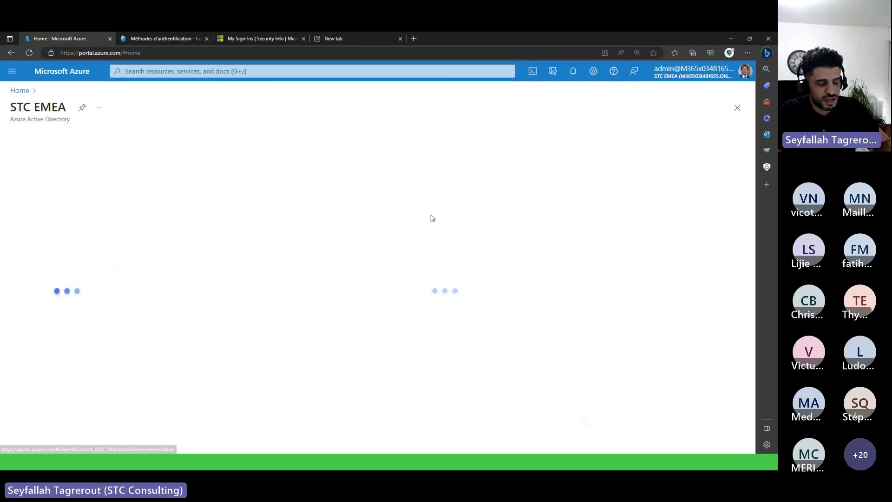
Display the protected actions (Preview) of the directory's roles and administrators.
scroll(100, 186, down, 3)
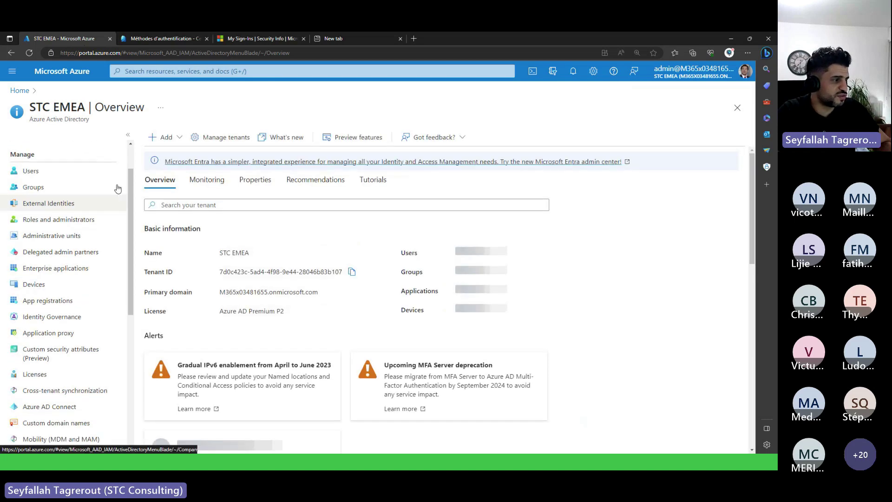
scroll(116, 209, up, 2)
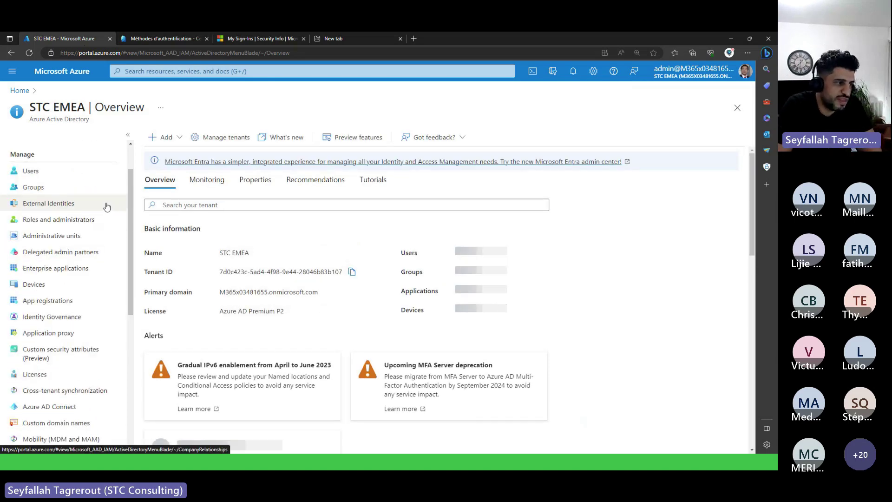
click(95, 219)
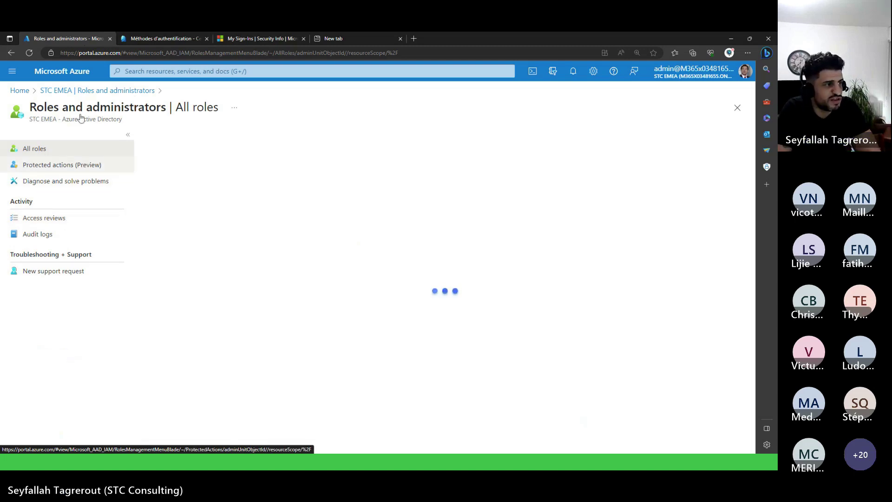
click(89, 172)
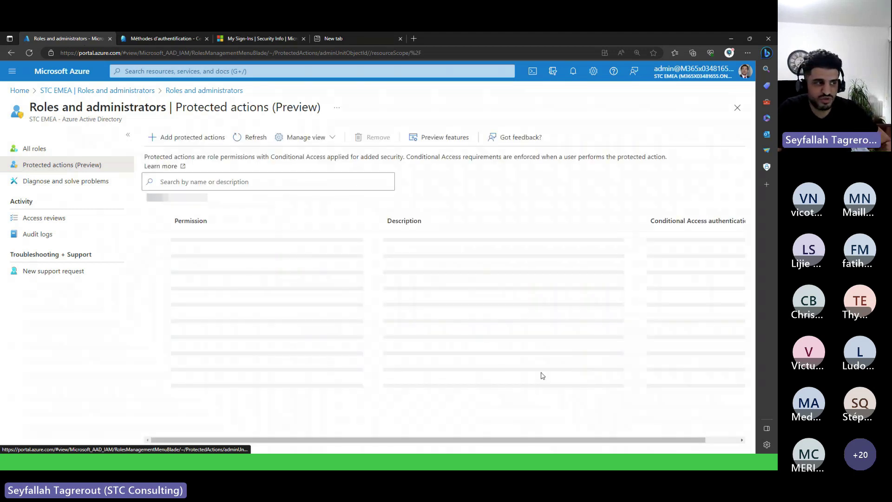
Capture a screenshot of the protected actions page.
key(Print)
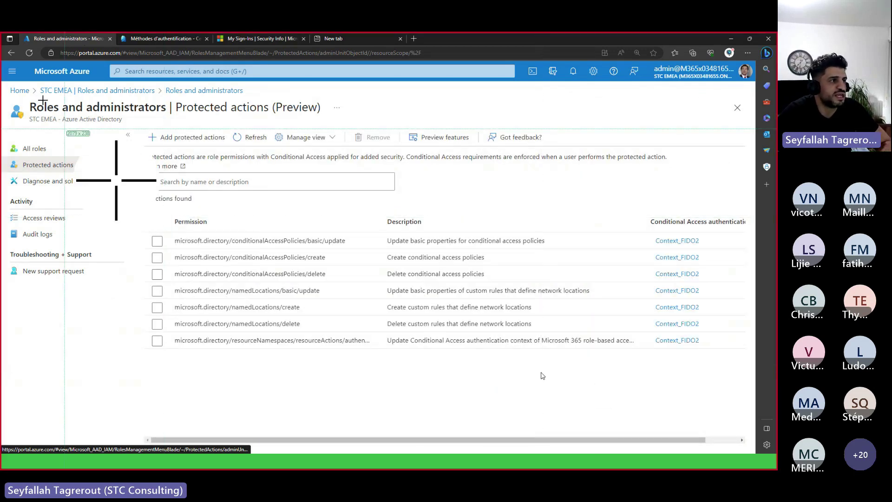
drag(4, 81, 284, 322)
drag(356, 328, 723, 360)
click(682, 389)
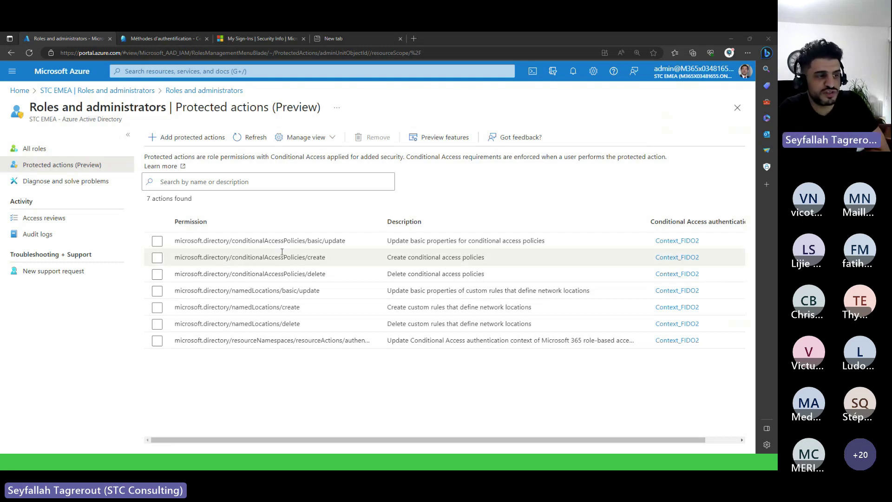
Examine the protected permissions for updating, creating and deleting conditional access policies.
drag(231, 242, 297, 241)
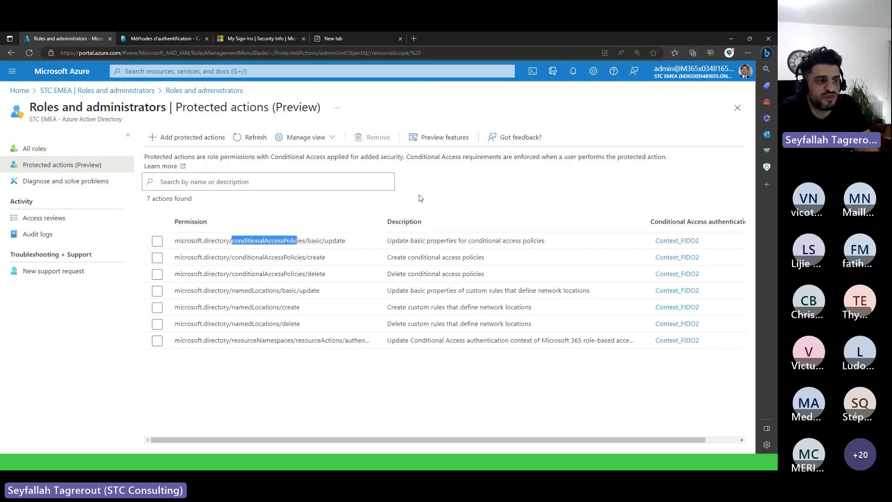
click(363, 182)
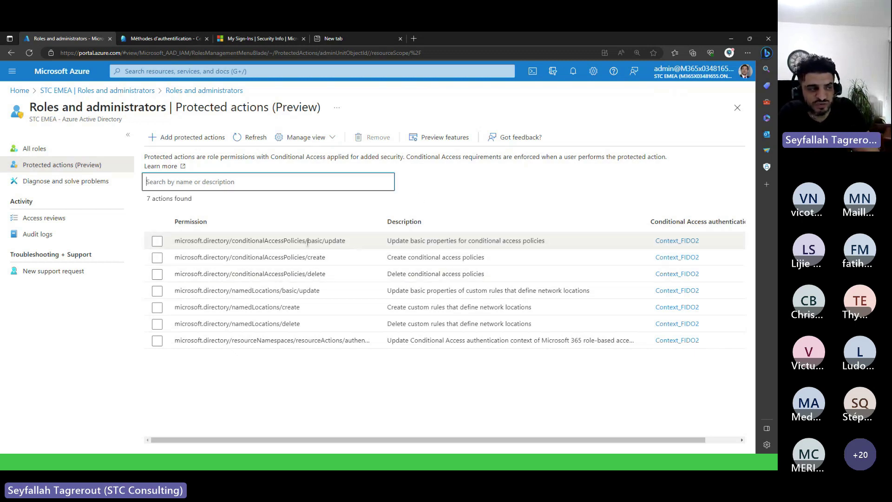
click(347, 242)
drag(347, 242, 300, 242)
click(285, 245)
click(327, 258)
drag(327, 258, 276, 262)
click(327, 275)
drag(327, 275, 296, 275)
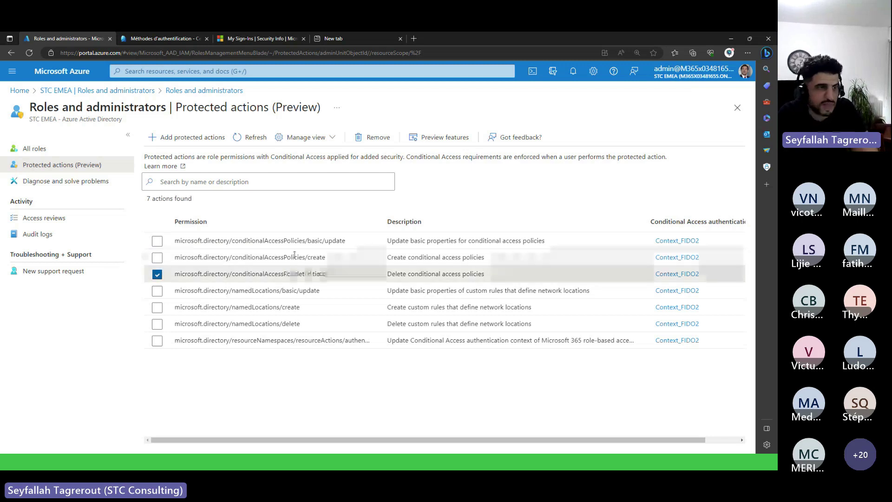
click(312, 271)
Examine the named location permissions and the authentication context update permission, and clear the row selection.
drag(264, 290, 320, 290)
click(321, 290)
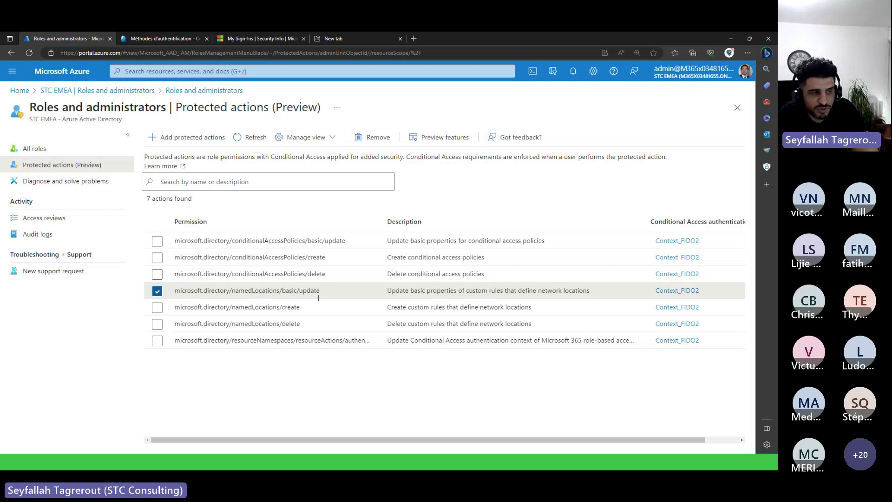
drag(265, 307, 282, 324)
click(295, 323)
drag(474, 309, 507, 306)
click(526, 305)
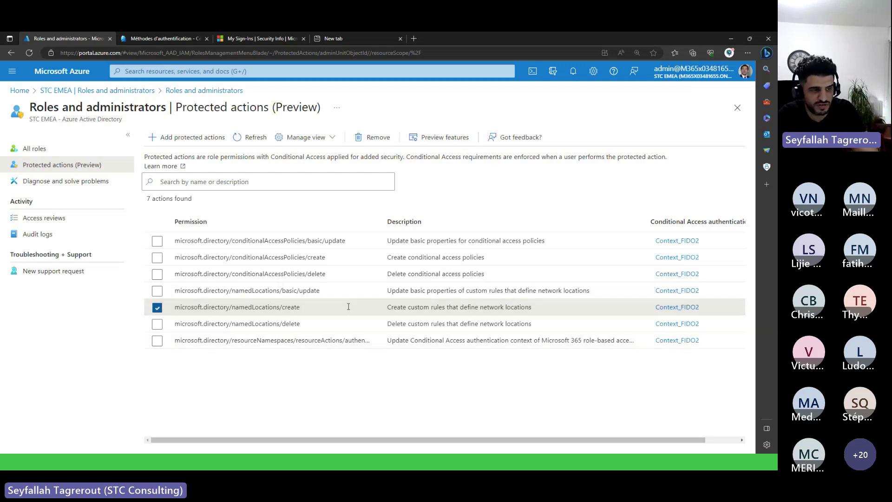
drag(243, 342, 450, 339)
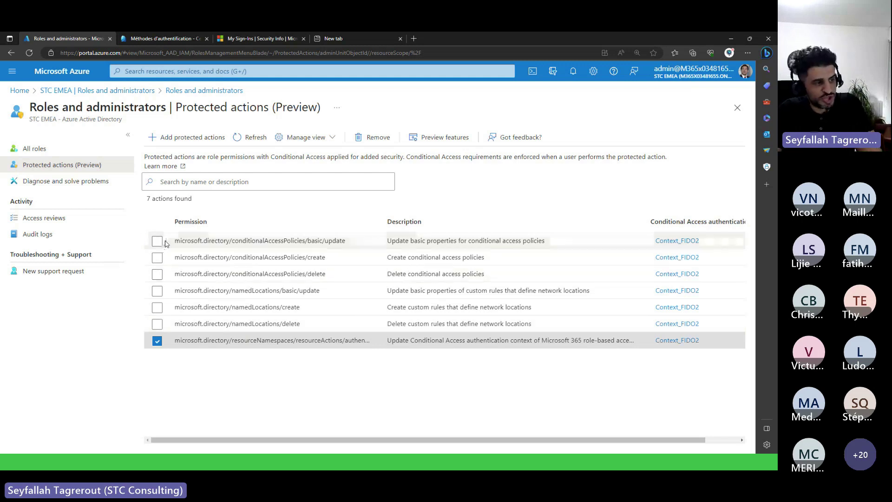
drag(303, 240, 502, 363)
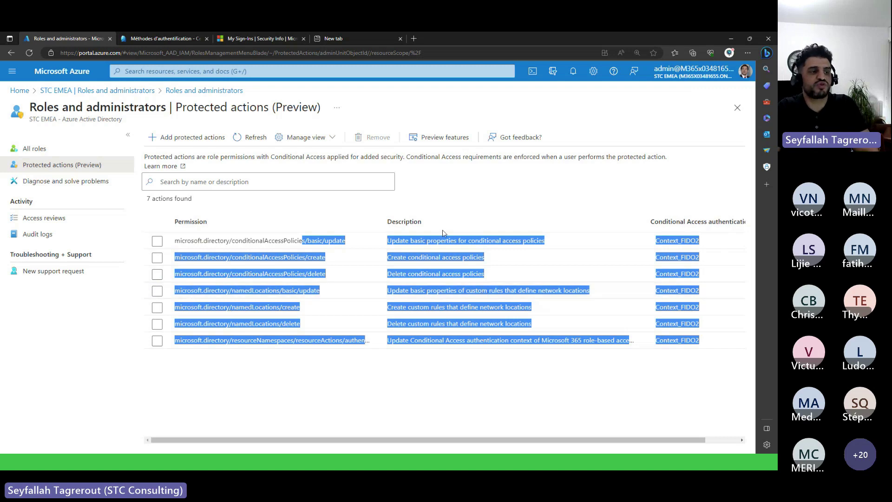
click(328, 238)
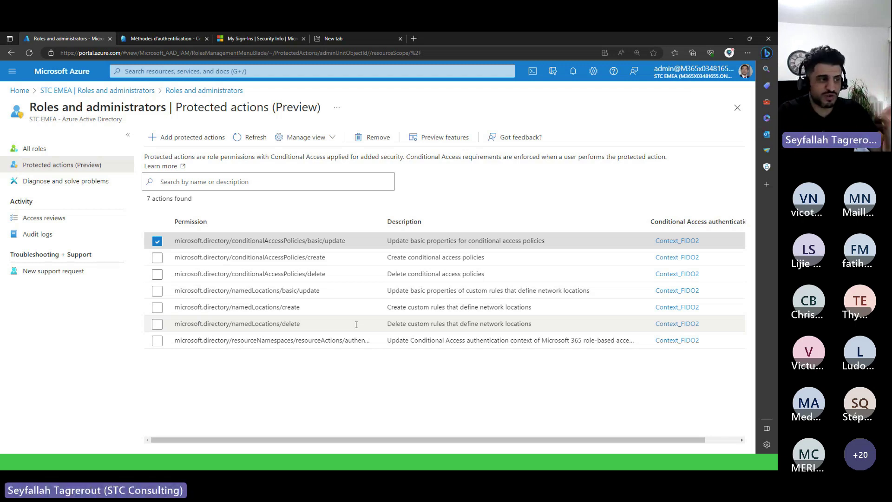
click(157, 241)
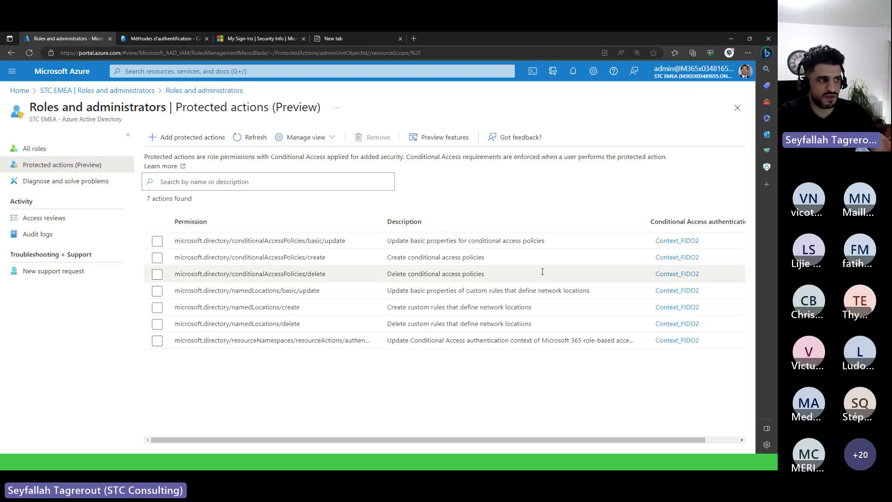
View the authentication contexts offered when adding protected actions, and return to the protected actions list.
click(181, 142)
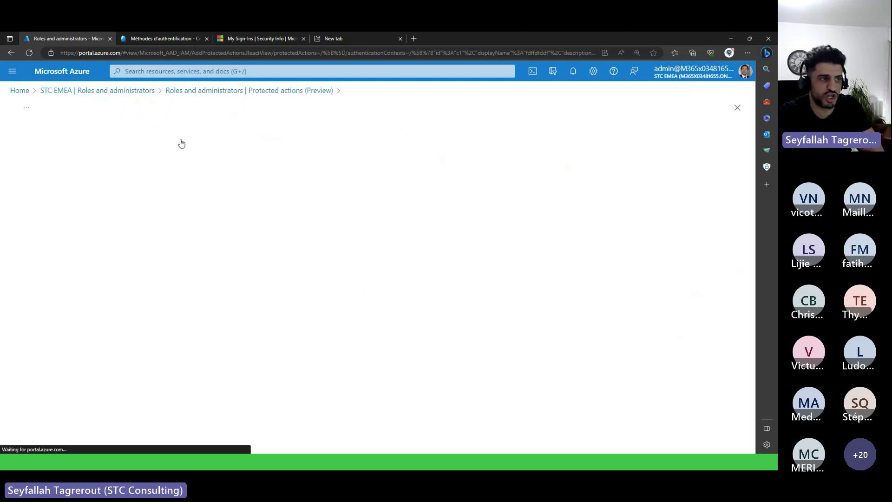
click(288, 171)
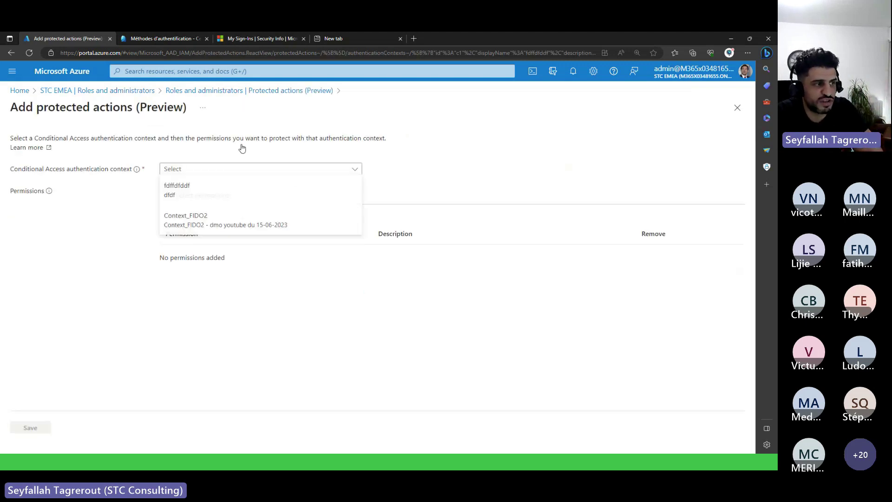
click(309, 92)
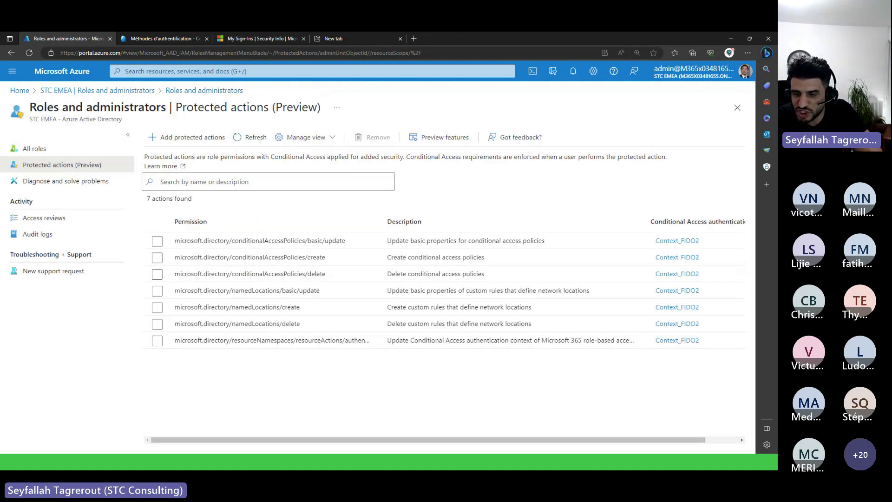
key(alt+Tab)
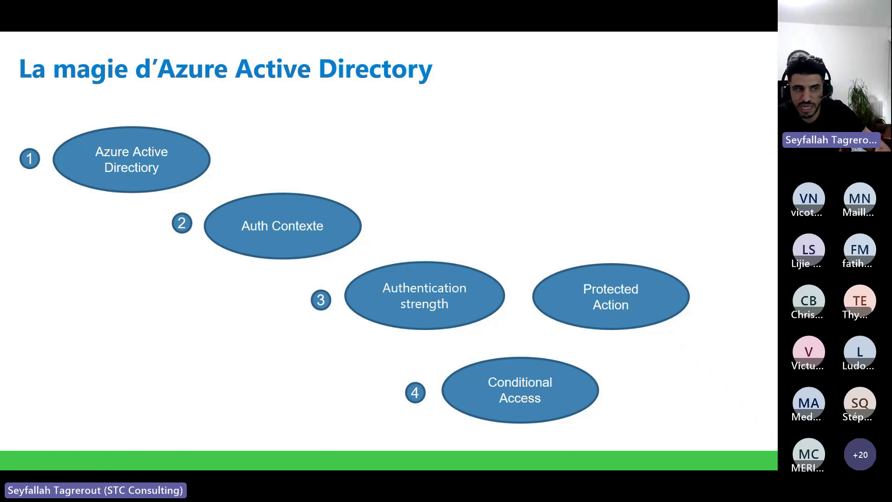
key(alt+Tab)
click(70, 90)
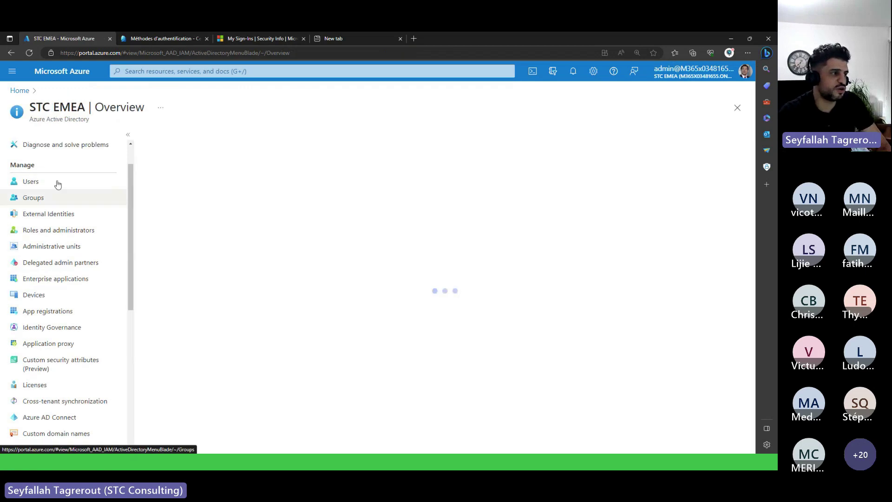
scroll(80, 219, down, 3)
scroll(80, 251, down, 3)
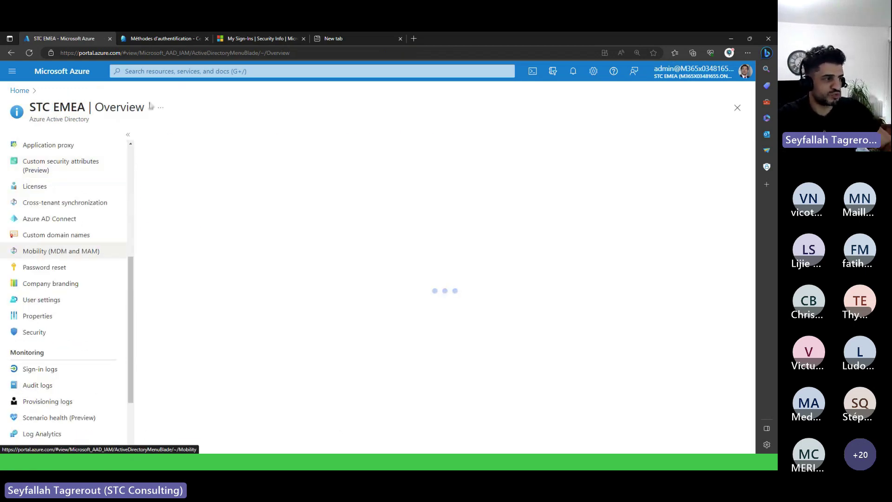
Switch to the Microsoft Entra admin center and display the list of Conditional Access authentication contexts.
click(155, 39)
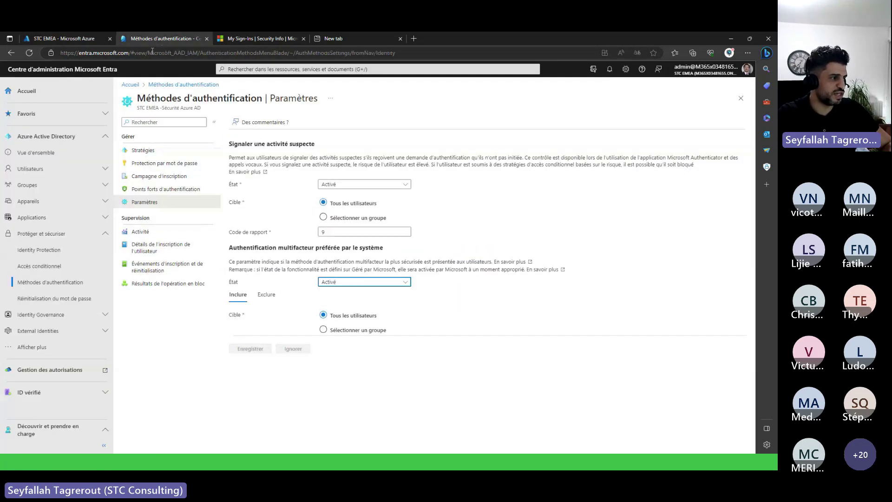
click(57, 265)
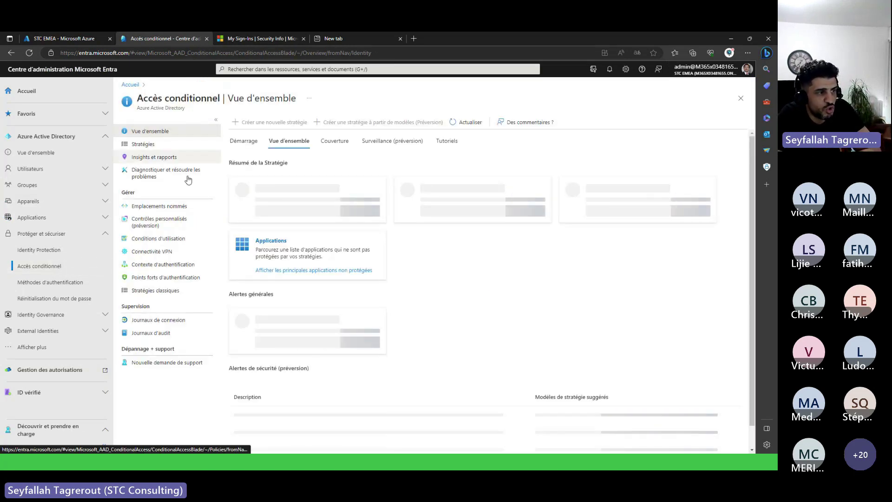
click(172, 265)
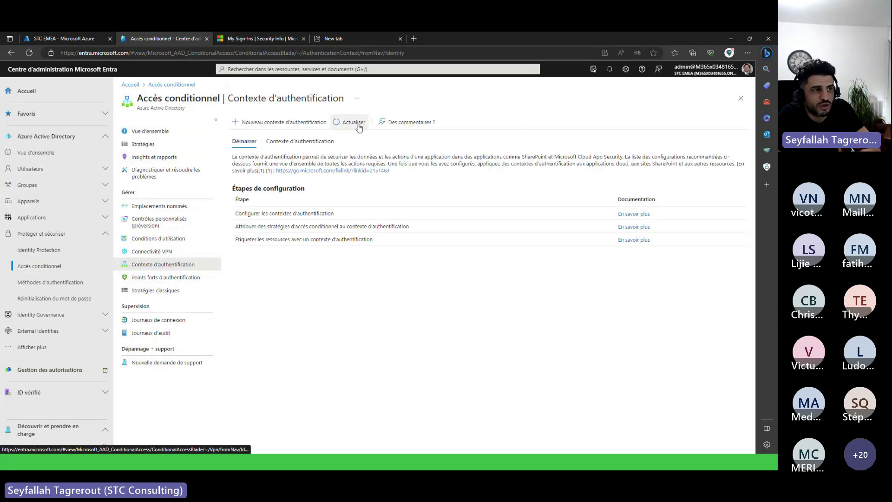
click(300, 142)
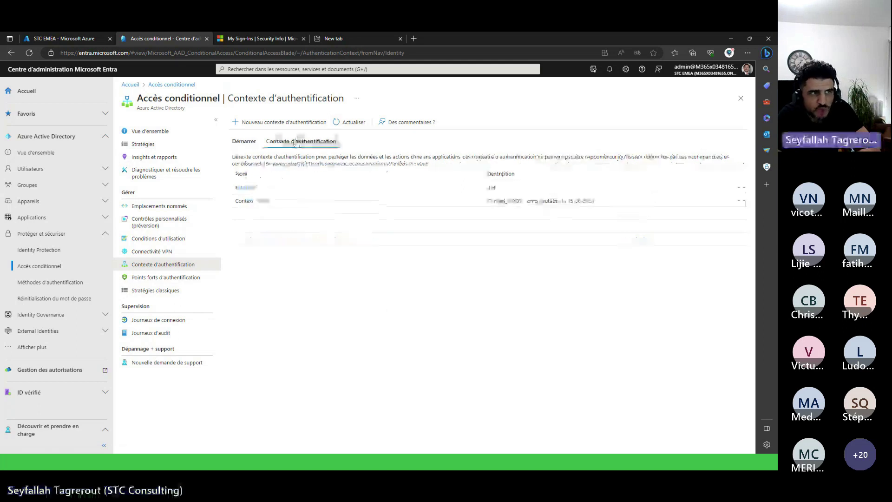
Create and save a new authentication context named TEST_Webinar, with TEST_Webinar as its description too.
click(281, 123)
click(586, 153)
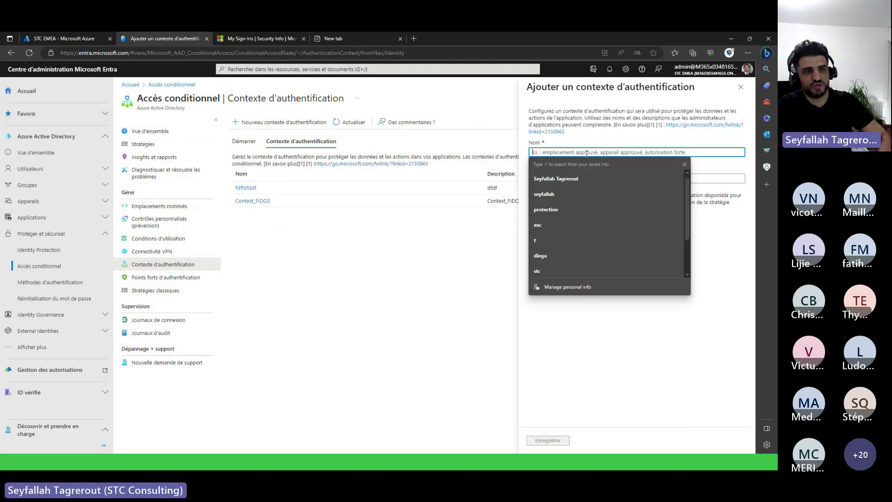
text(T)
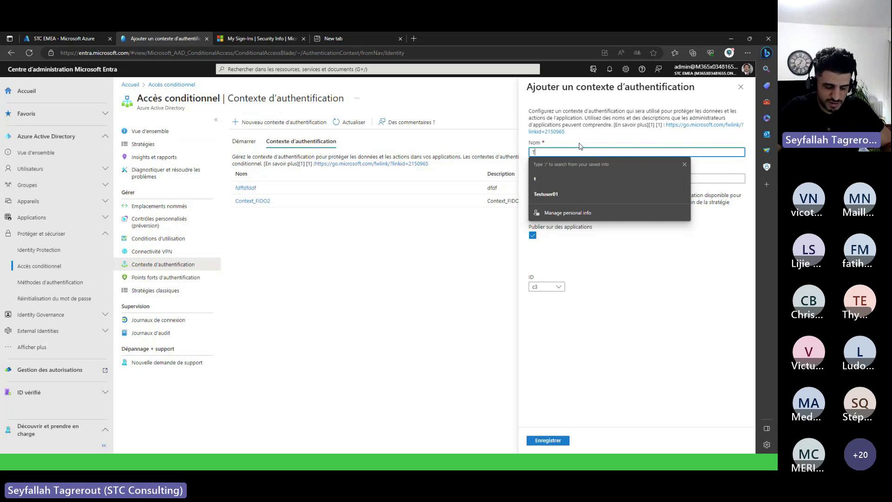
text(EST_Webinar)
key(ctrl+a)
key(ctrl+c)
click(639, 178)
key(ctrl+v)
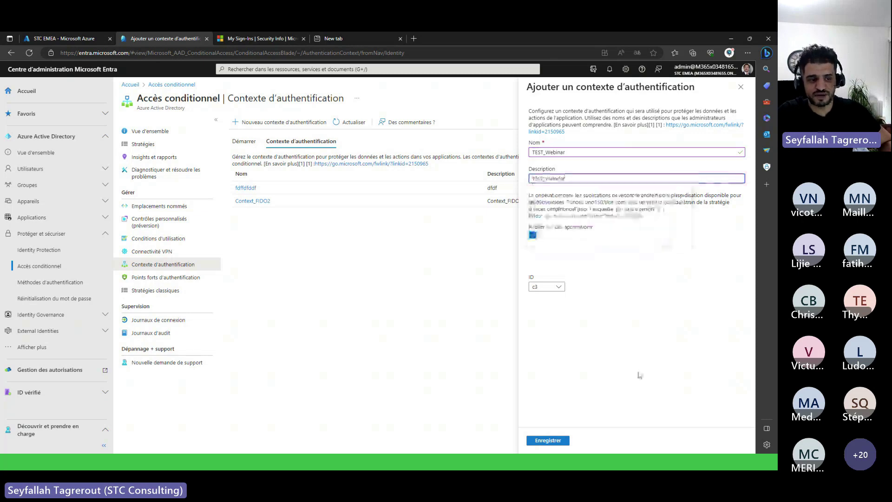
click(559, 442)
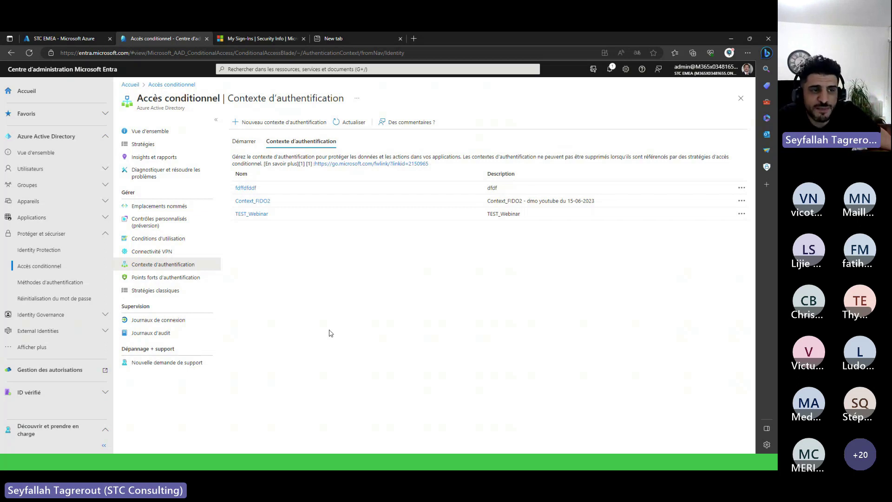
Examine the description of the Context_FIDO2 authentication context.
drag(498, 201, 595, 202)
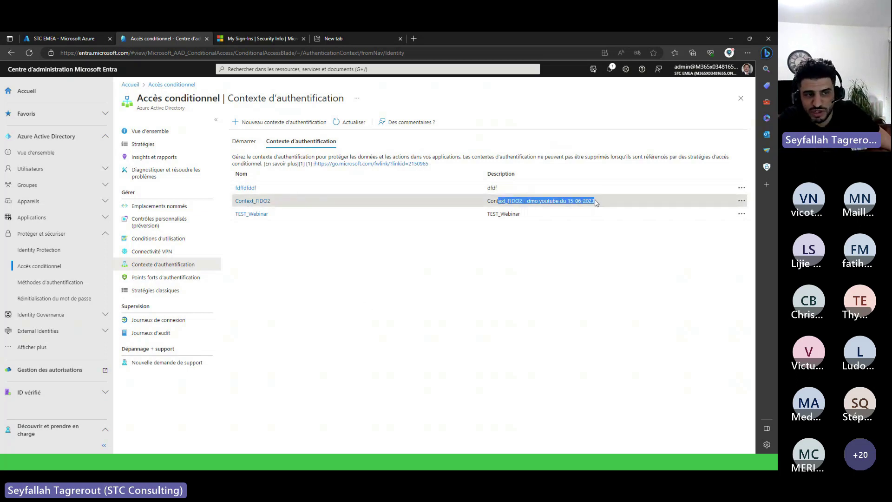
double_click(555, 201)
click(551, 273)
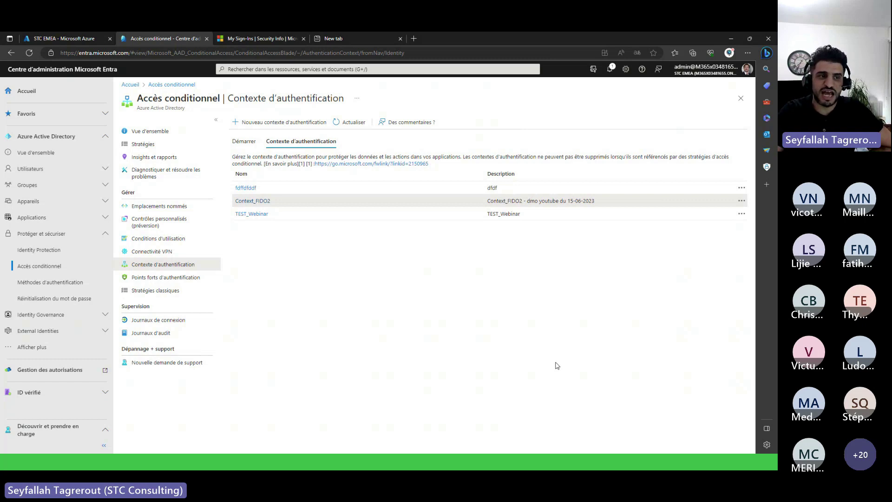
drag(487, 201, 528, 203)
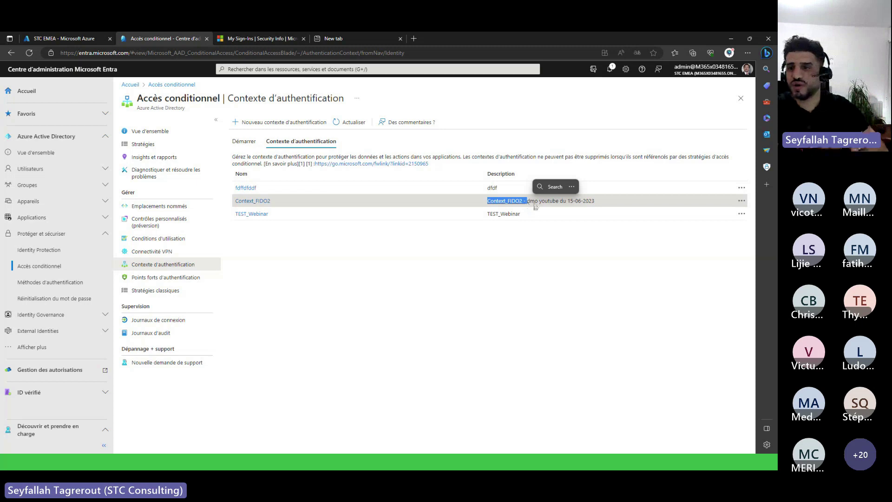
key(ctrl+c)
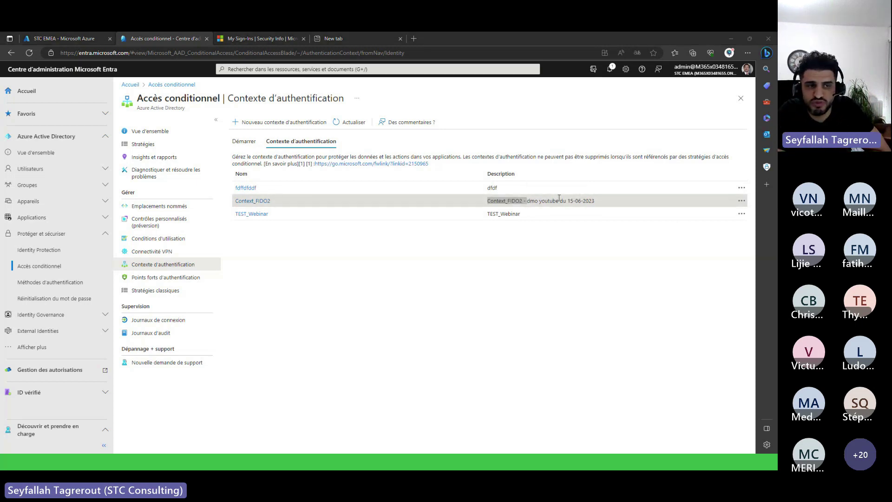
double_click(546, 201)
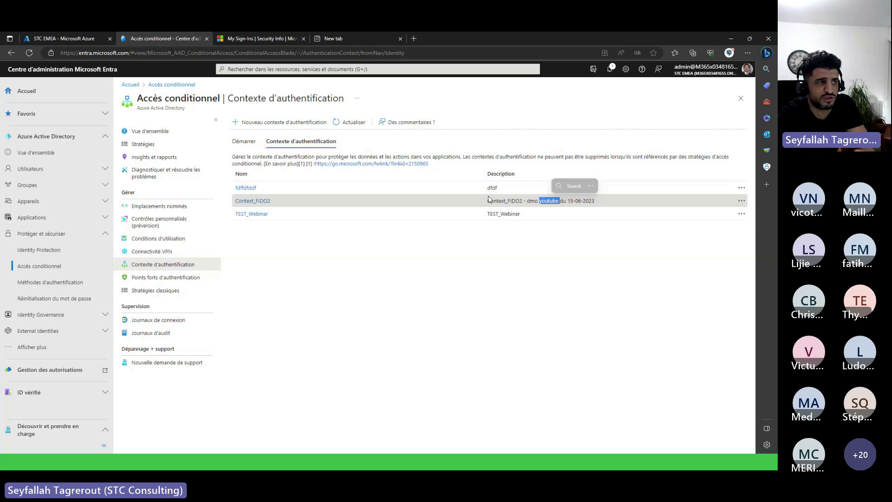
click(535, 292)
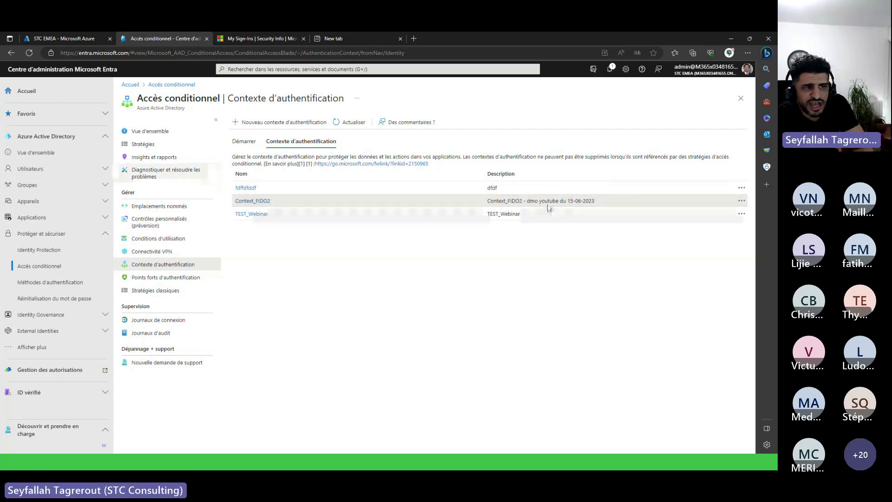
Compare the descriptions of the TEST_Webinar and Context_FIDO2 authentication contexts in the list.
double_click(504, 213)
double_click(507, 201)
click(530, 209)
double_click(497, 203)
click(524, 208)
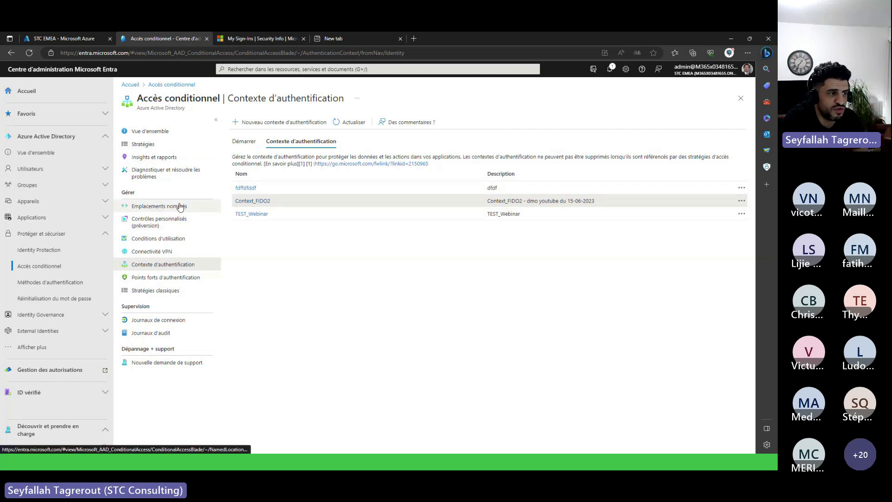
Display the Conditional Access authentication strengths and view the new strength form, closing it without creating one.
click(178, 279)
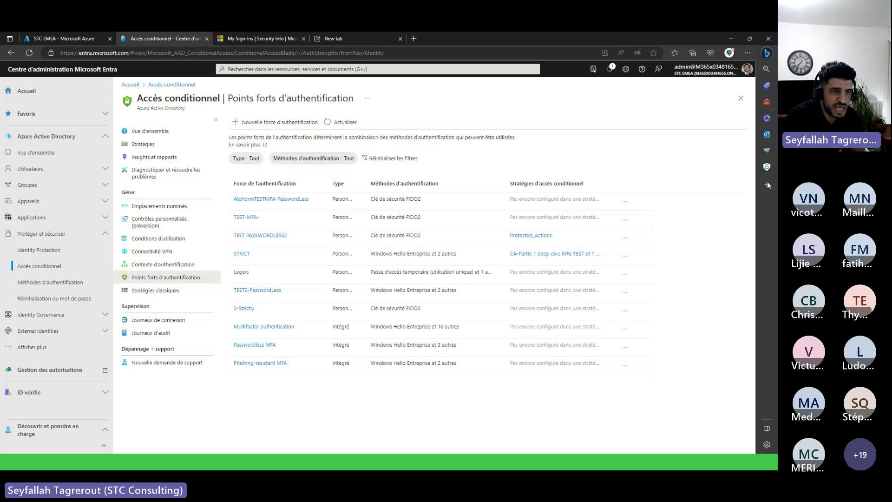
click(290, 122)
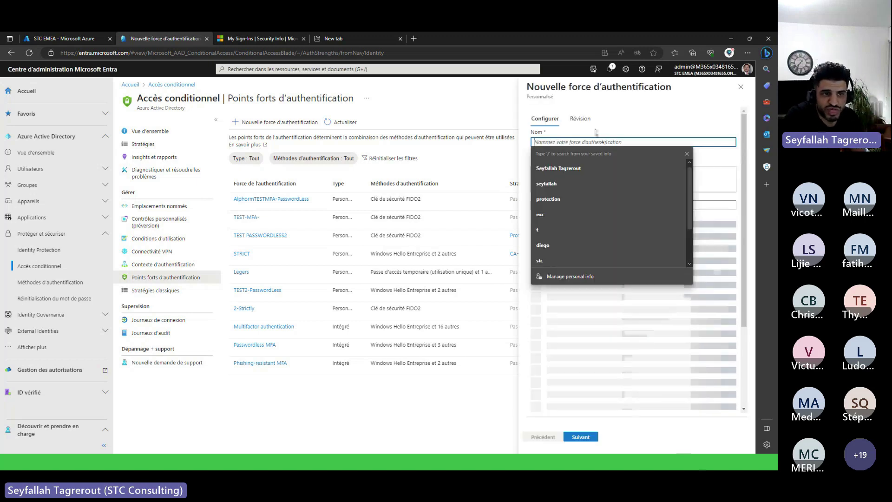
click(741, 87)
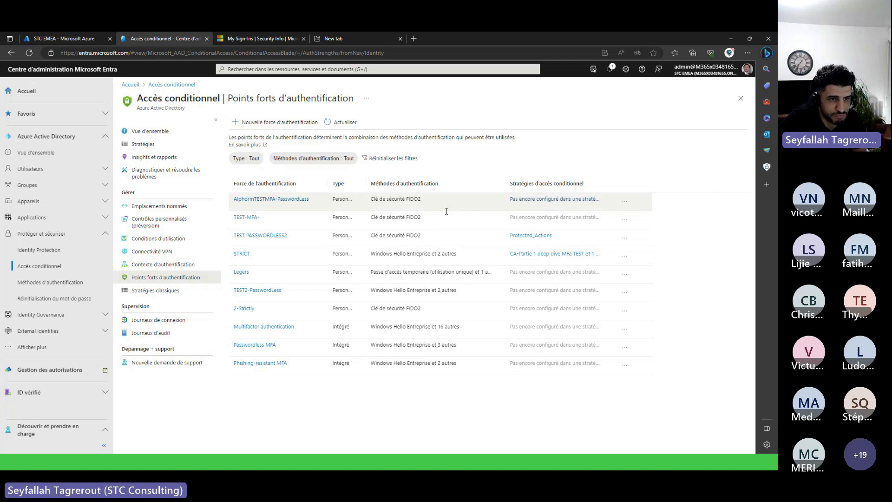
Open the AlphormTESTMFA-PasswordLess authentication strength and examine its selected method combinations.
click(625, 202)
click(639, 215)
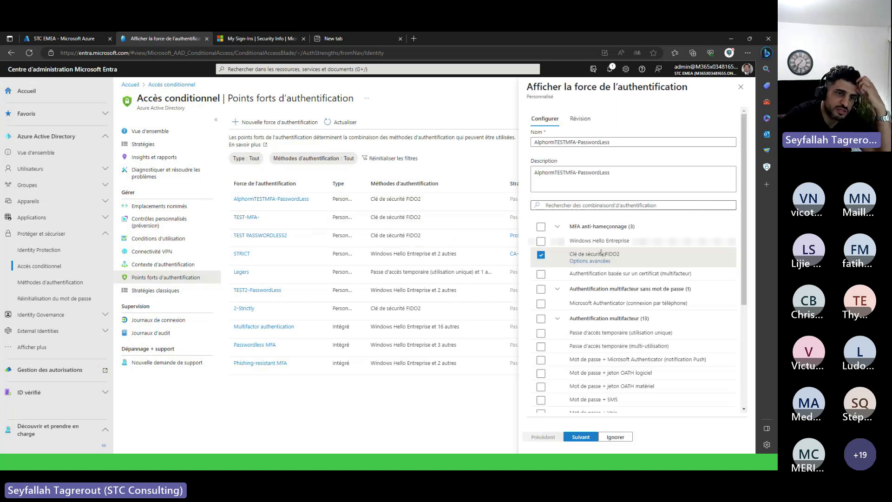
click(633, 178)
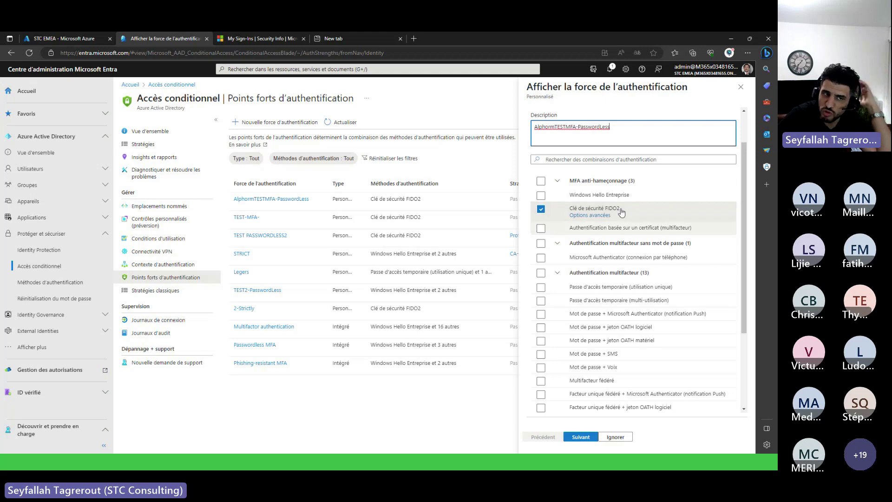
scroll(633, 204, down, 2)
scroll(588, 172, up, 2)
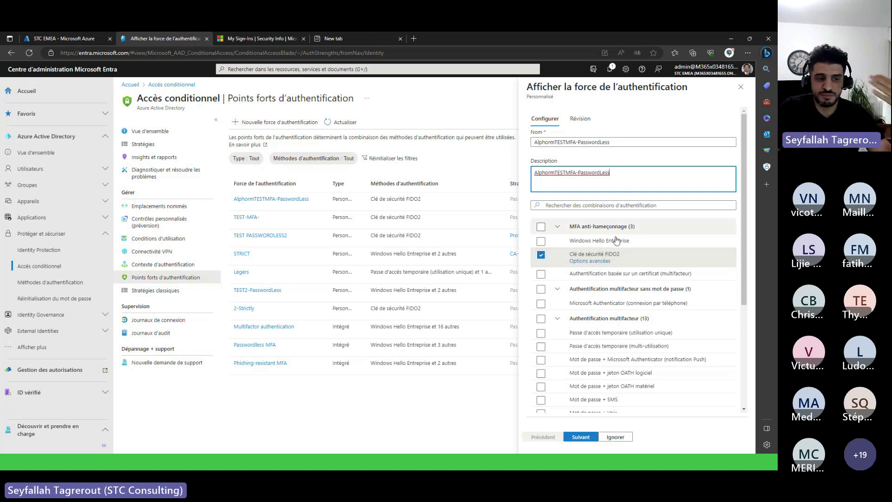
drag(147, 98, 322, 98)
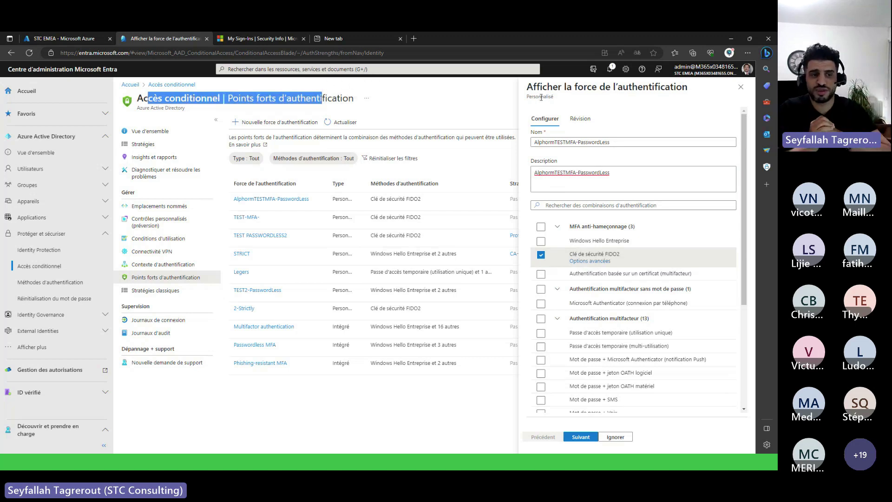
View the advanced FIDO2 key options, add an empty allowed-key entry for the AAGUID, and close them without saving.
click(592, 261)
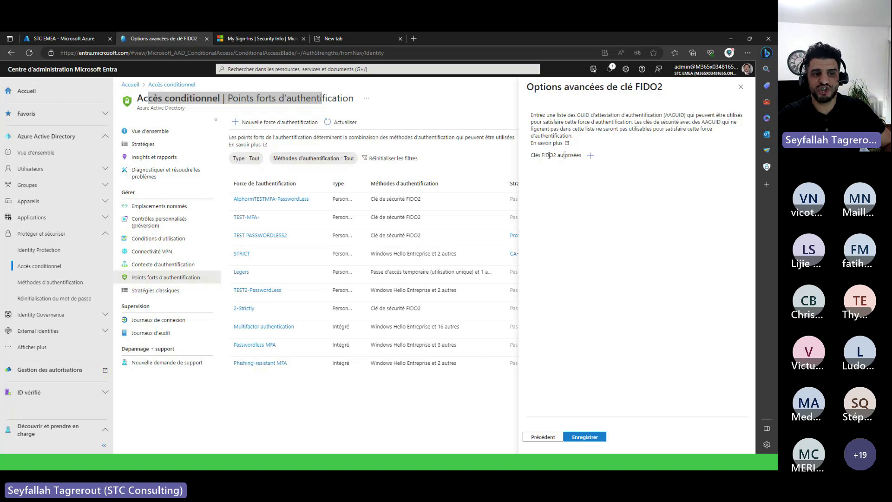
click(590, 156)
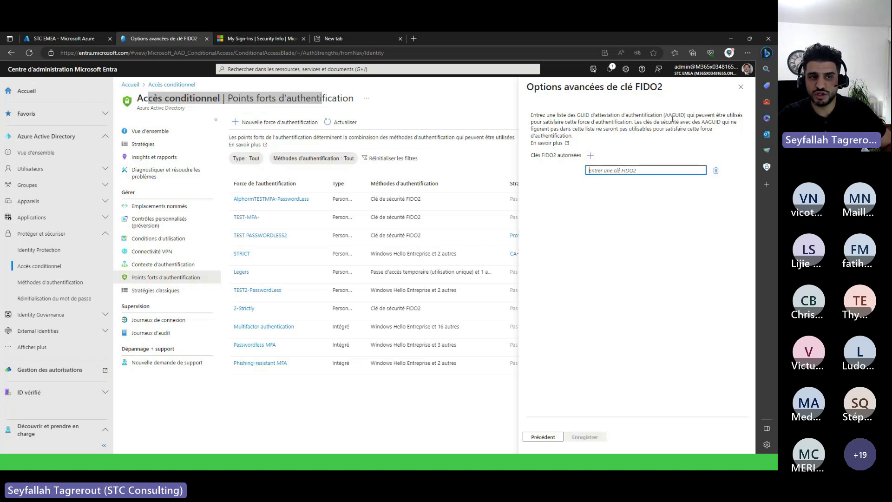
drag(666, 116, 684, 116)
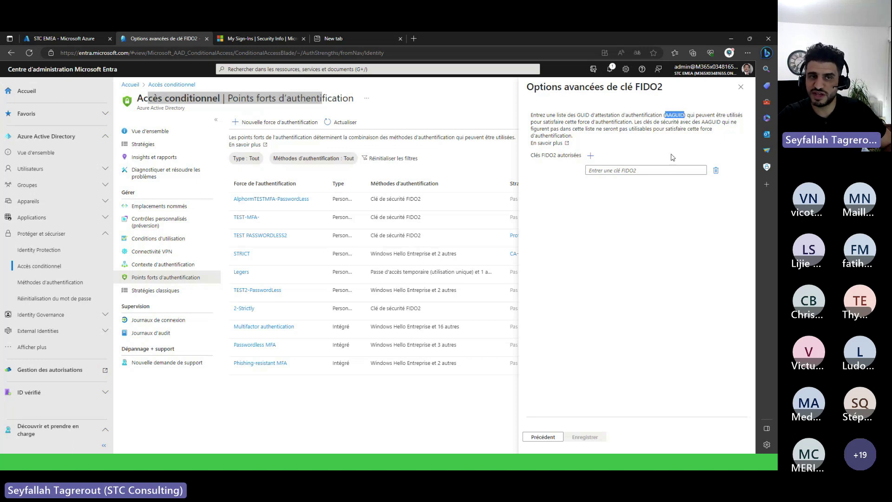
click(741, 87)
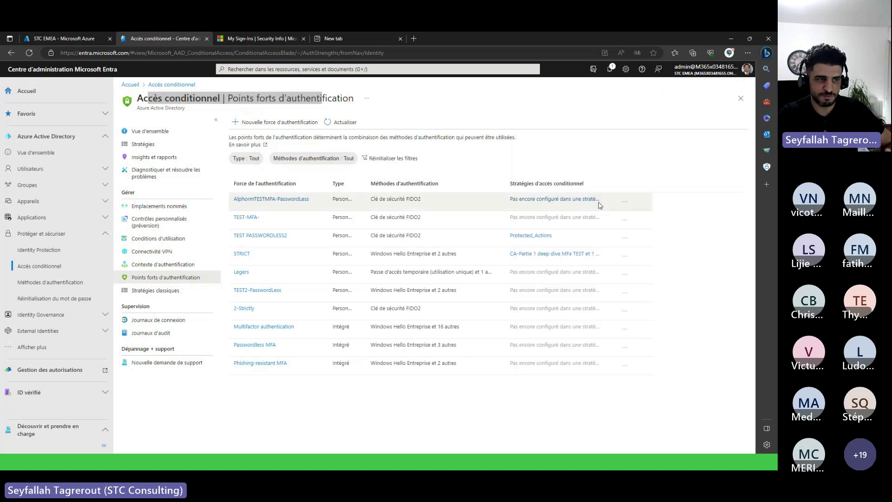
Reopen AlphormTESTMFA-PasswordLess, try selecting Windows Hello and certificate-based authentication, clear the whole phishing-resistant MFA group, and discard the changes.
click(625, 203)
click(637, 230)
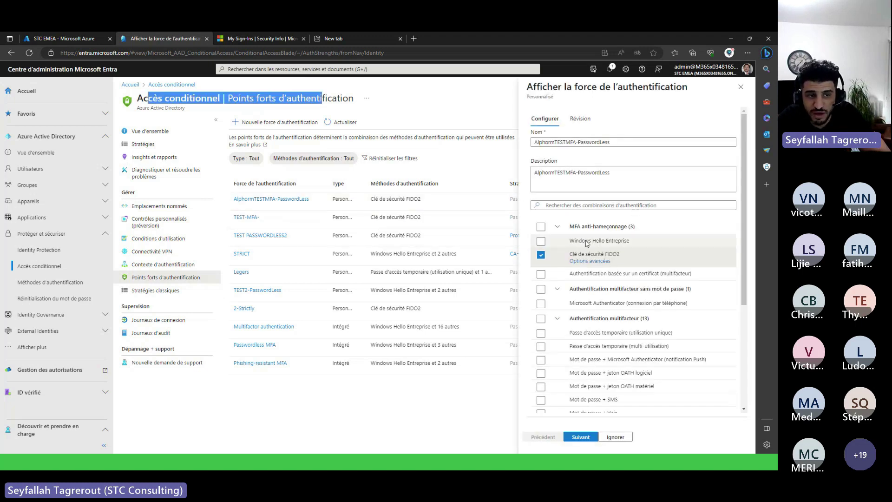
click(594, 241)
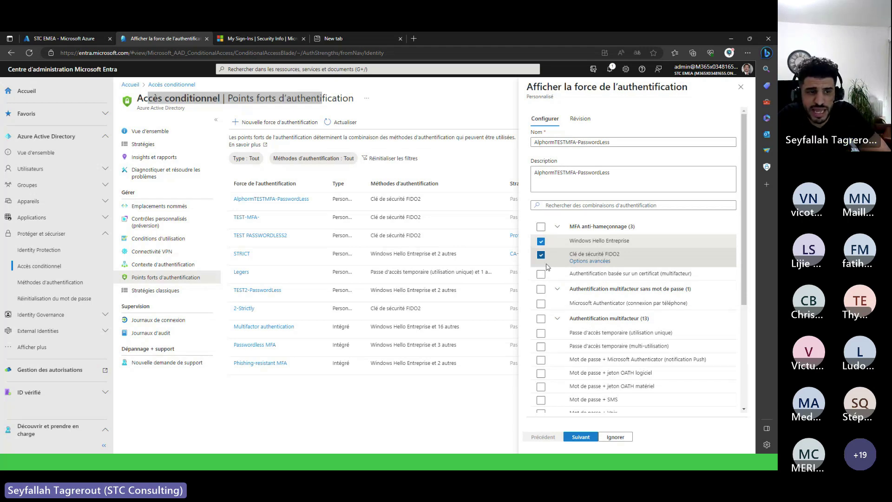
click(673, 274)
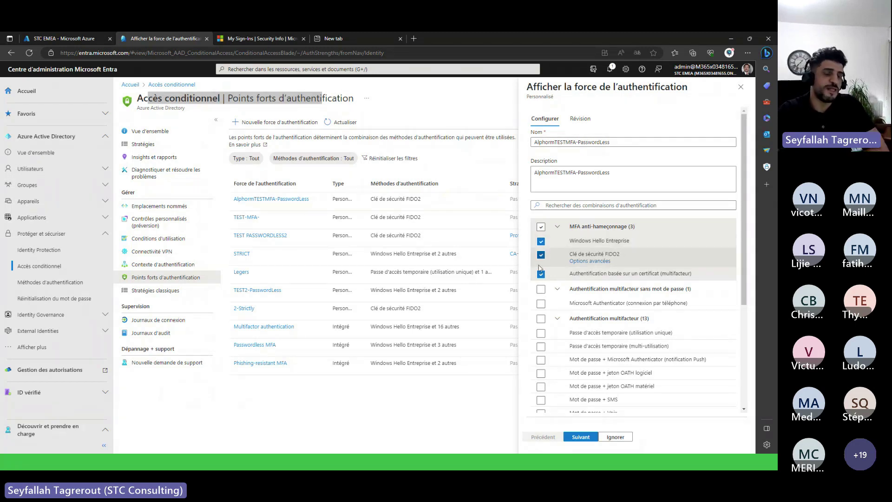
click(541, 228)
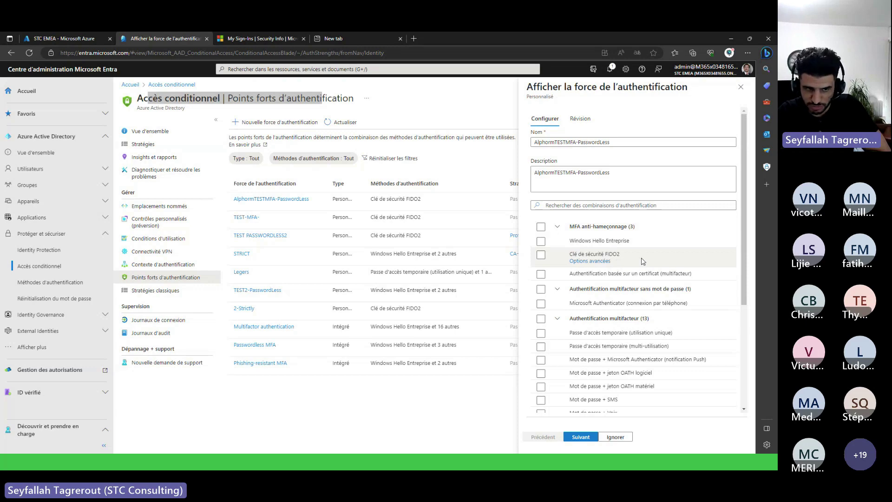
scroll(643, 260, down, 3)
scroll(643, 260, up, 3)
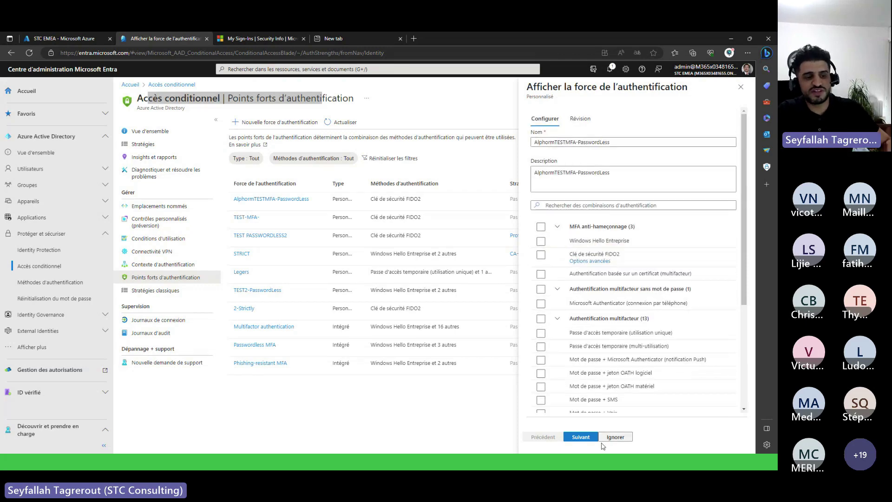
click(615, 438)
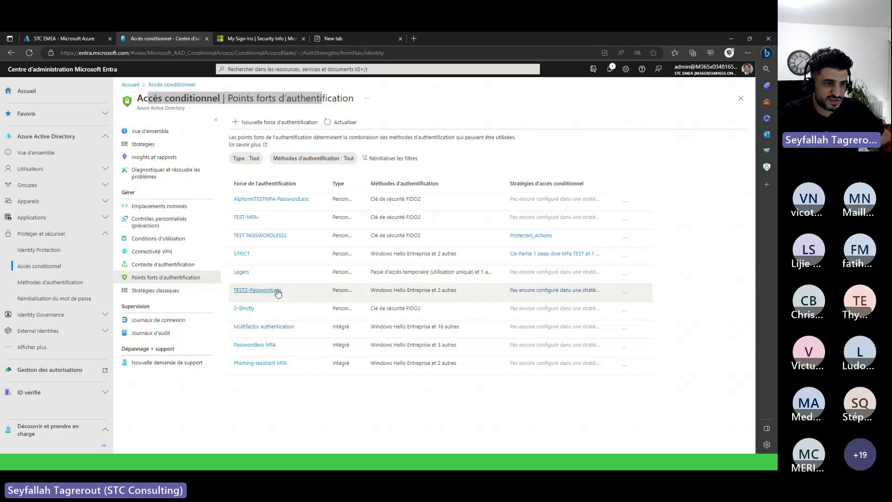
Open the TEST2-PasswordLess authentication strength, examine its allowed methods, and close it.
click(625, 294)
click(632, 320)
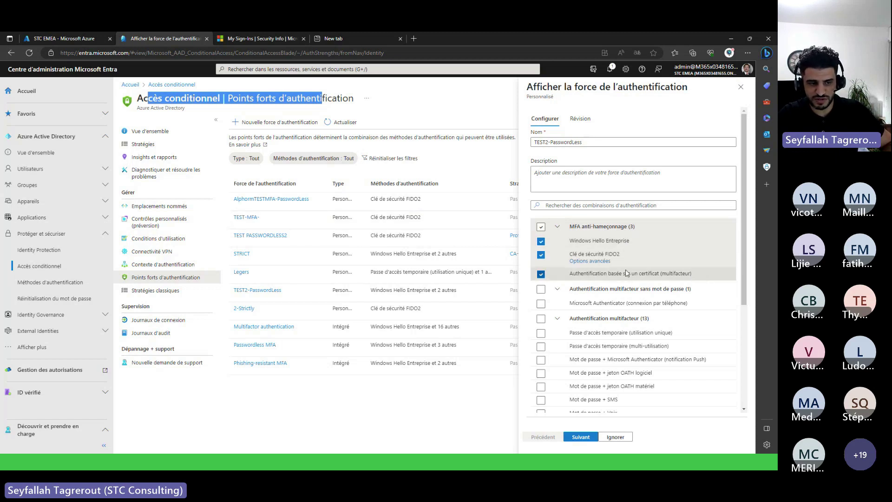
click(740, 87)
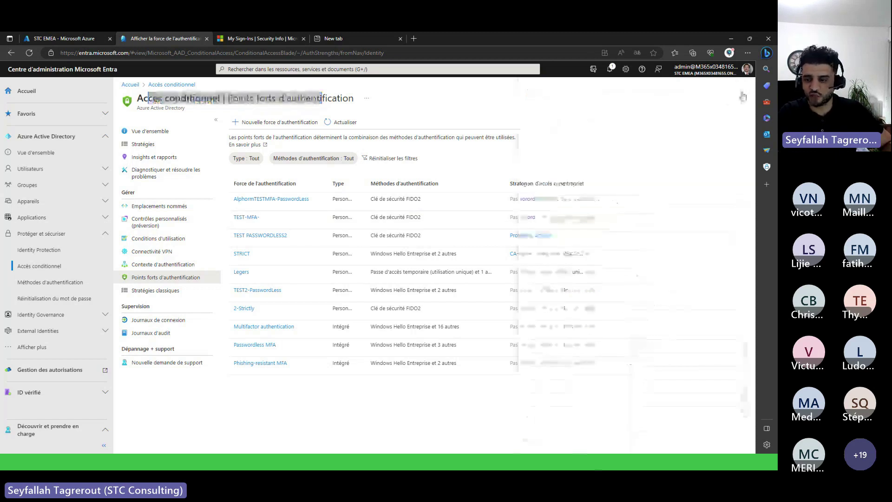
Switch to the presentation slide on Azure Active Directory, review how its four stages connect, and return to the Entra admin center.
key(super+d)
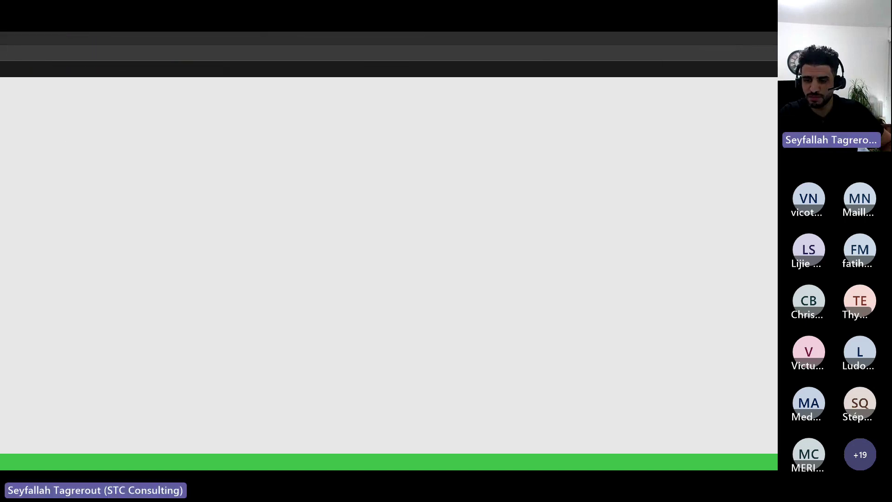
key(alt+Tab)
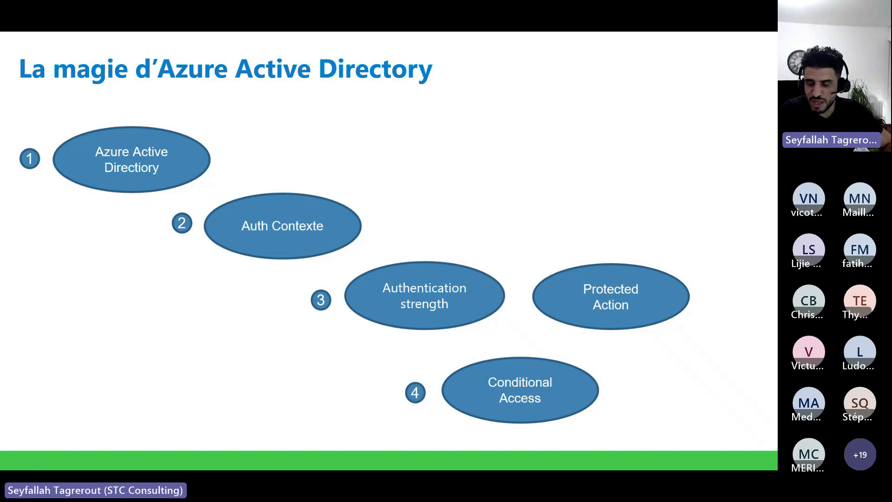
key(alt+Tab)
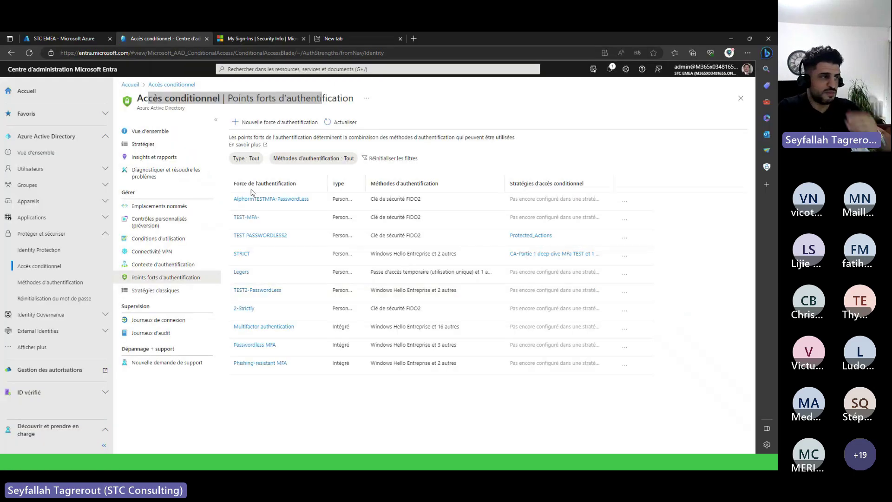
Display the Conditional Access policies and open the Protected_Actions policy.
click(68, 266)
click(143, 144)
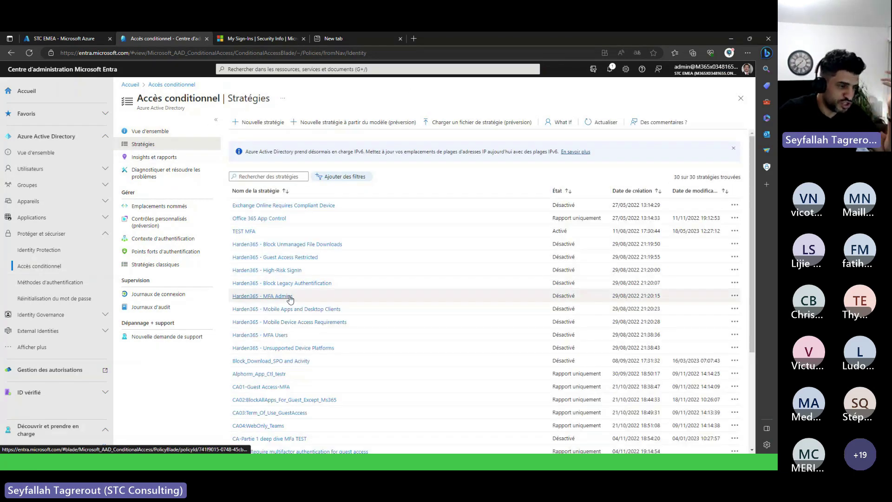
scroll(297, 242, down, 3)
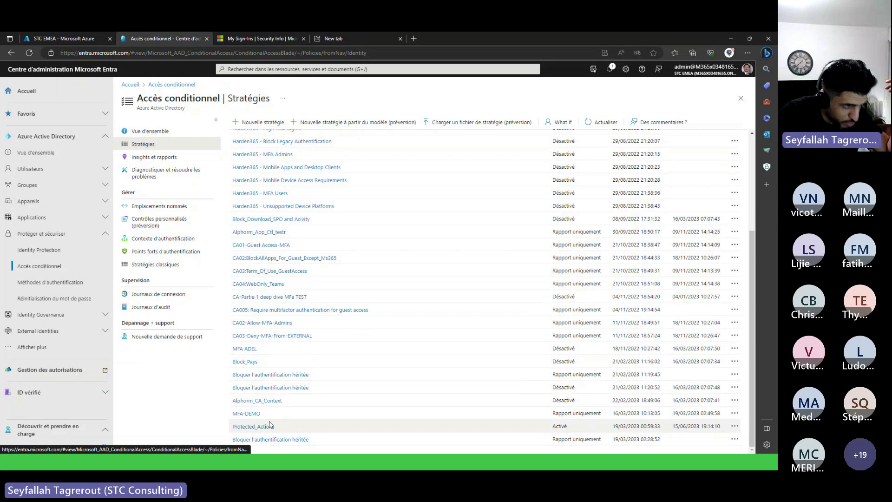
click(254, 426)
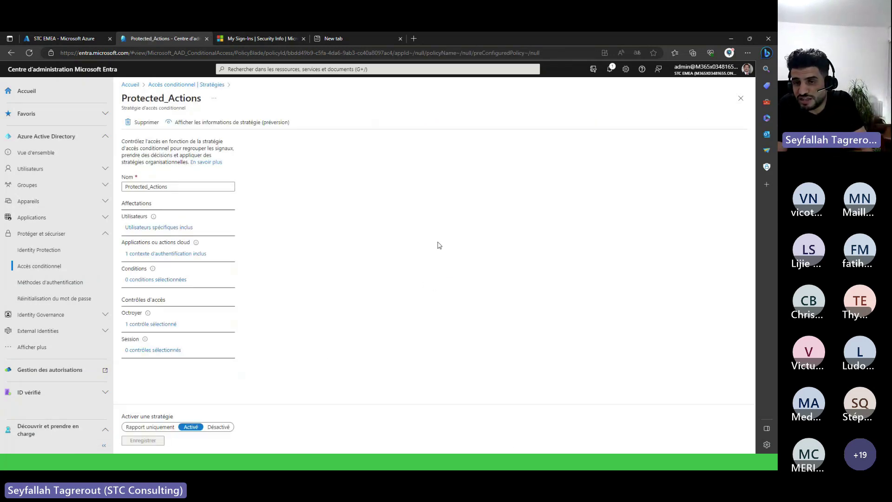
Review the users included in the policy and its cloud apps or actions target, keeping it on authentication context.
click(179, 228)
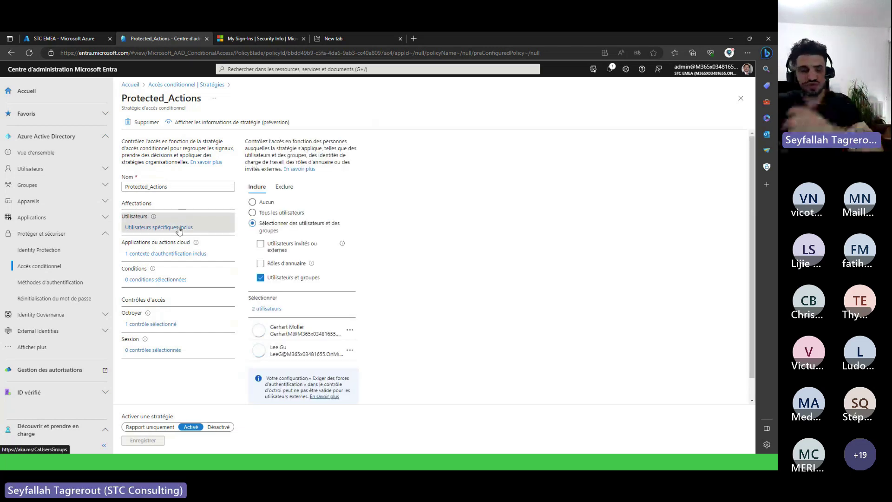
scroll(452, 276, down, 1)
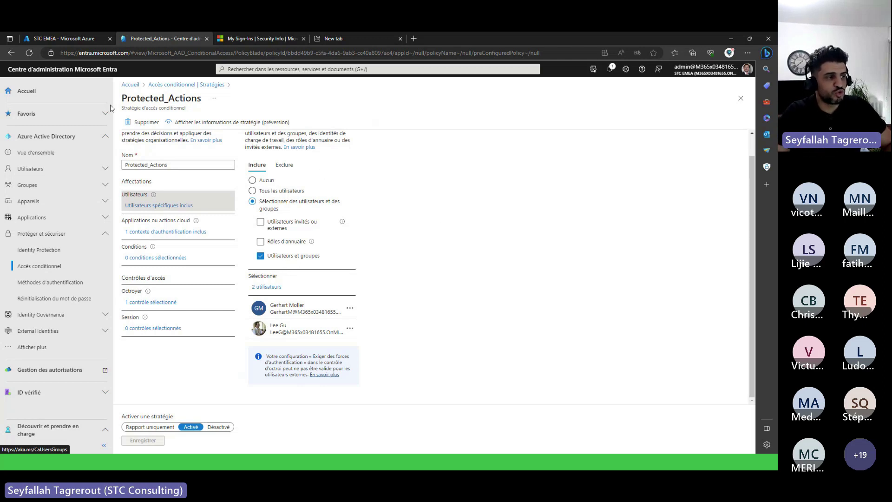
click(162, 234)
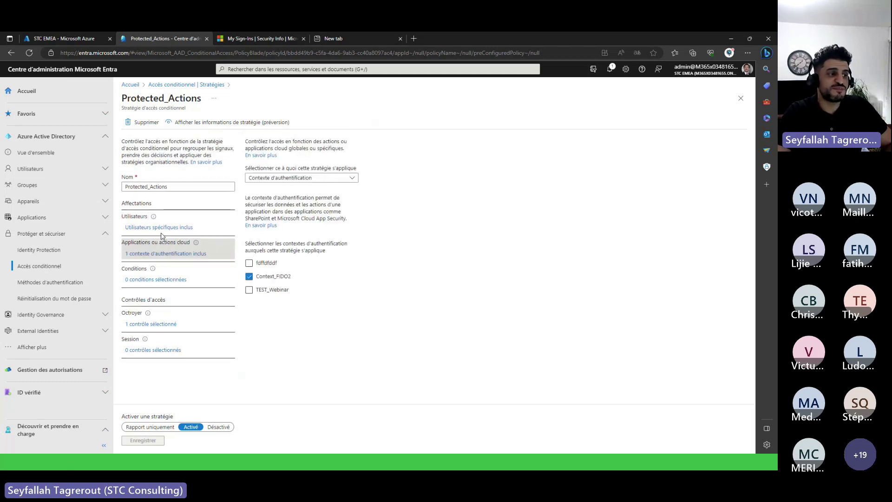
click(351, 179)
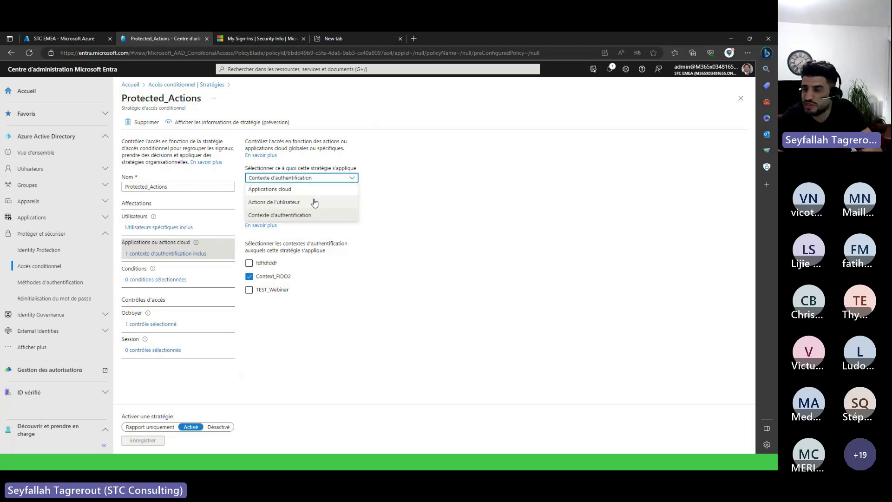
click(292, 217)
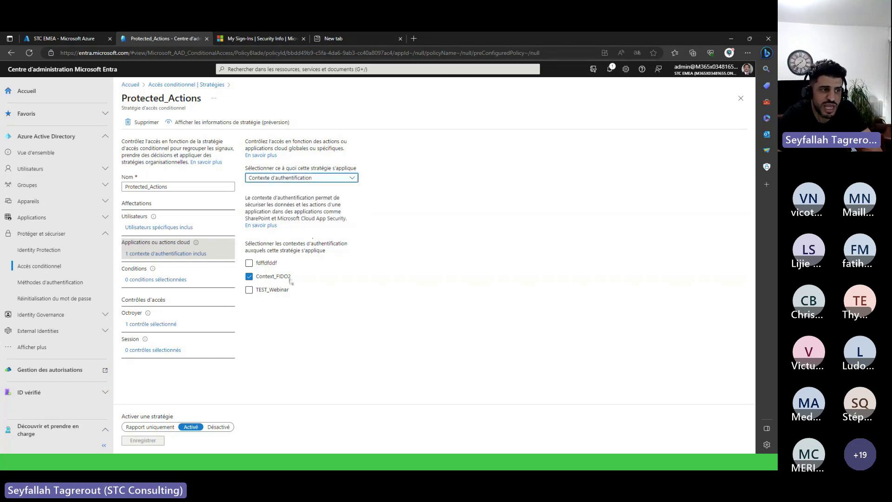
Capture the Protected_Actions policy settings as a region screenshot and open it in the Greenshot image editor.
key(Print)
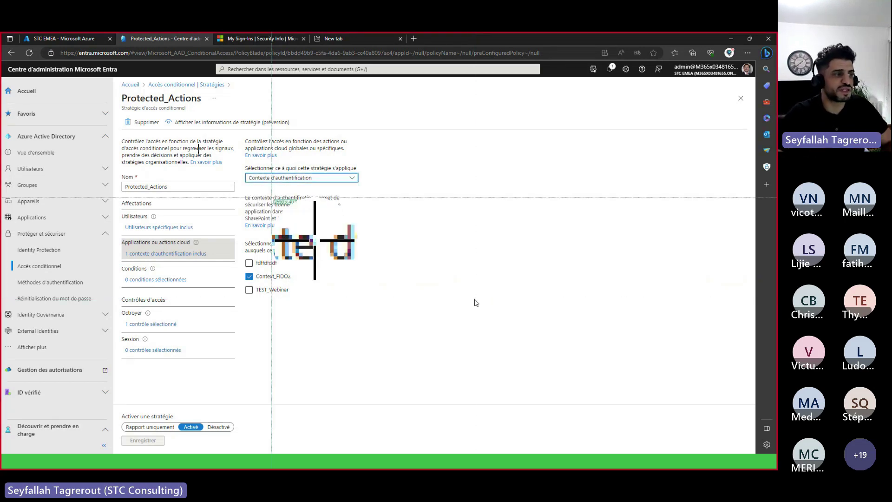
drag(121, 79, 361, 377)
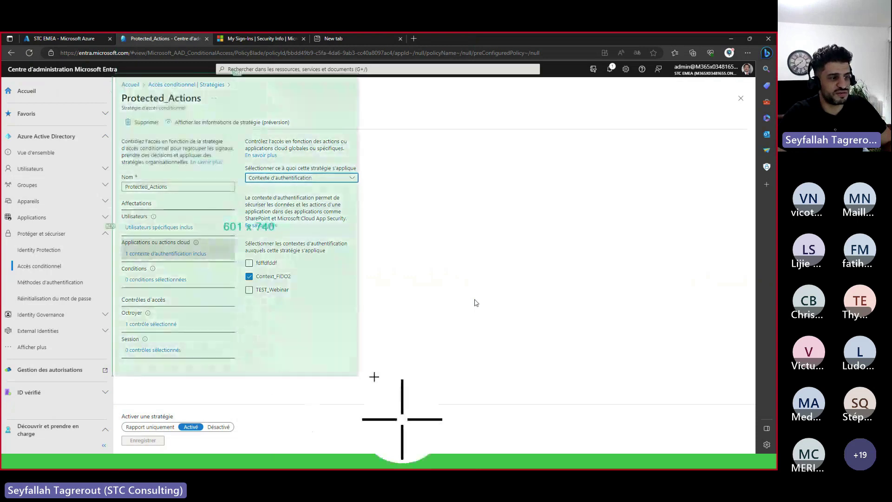
click(434, 398)
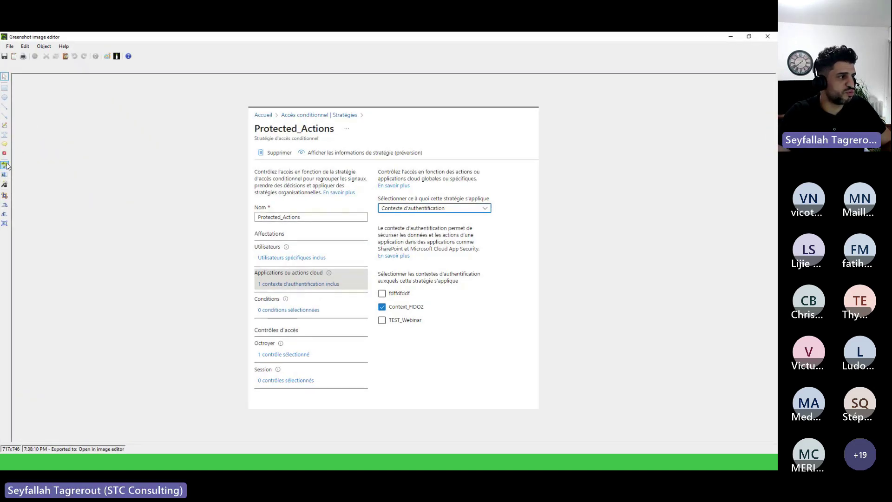
Highlight the Context_FIDO2 option and the cloud apps or actions assignment in yellow on the screenshot.
click(4, 153)
click(4, 165)
drag(375, 301, 456, 318)
drag(355, 290, 365, 289)
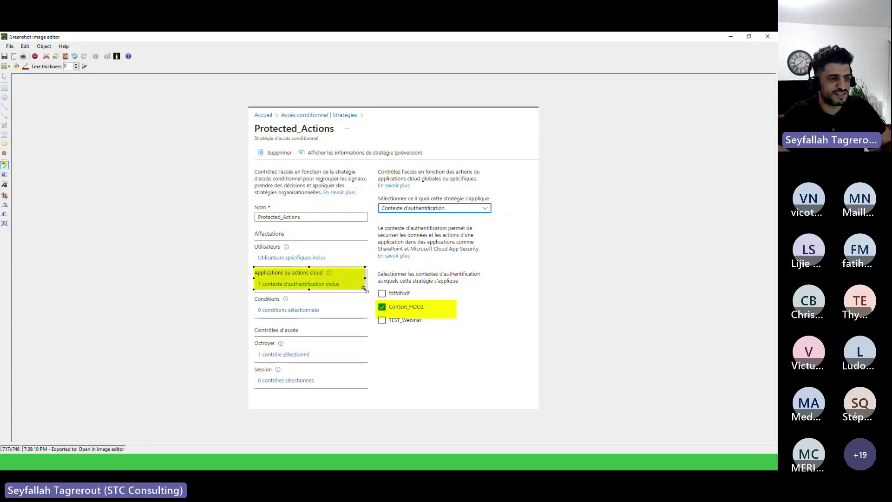
Highlight the Contexte d'authentification target selector in yellow, copy the annotated screenshot to the clipboard and close the image editor.
drag(376, 193, 513, 221)
click(13, 56)
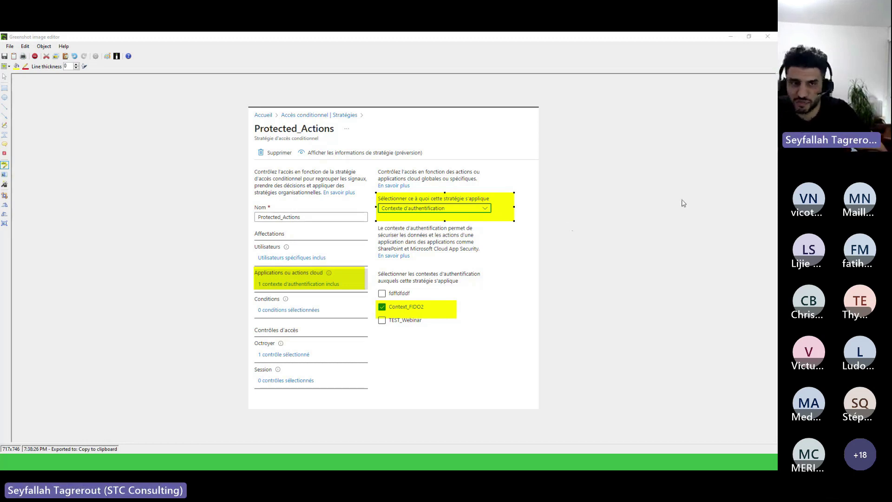
click(765, 40)
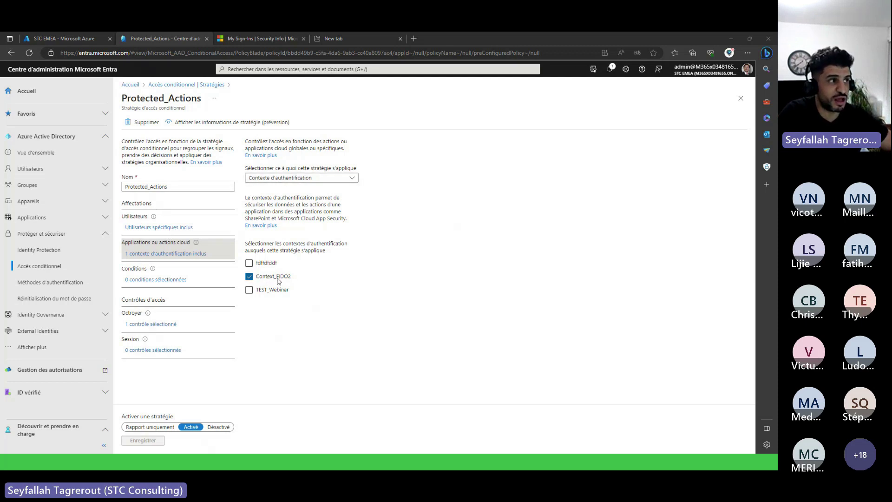
Switch to the Azure portal and open Conditional Access within the tenant's Azure AD Security area.
click(64, 40)
scroll(81, 209, down, 3)
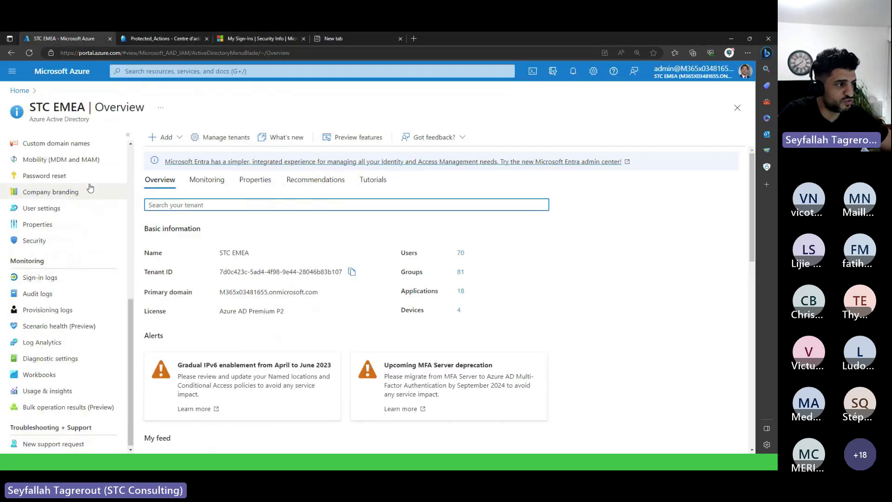
scroll(84, 239, up, 1)
scroll(82, 242, up, 1)
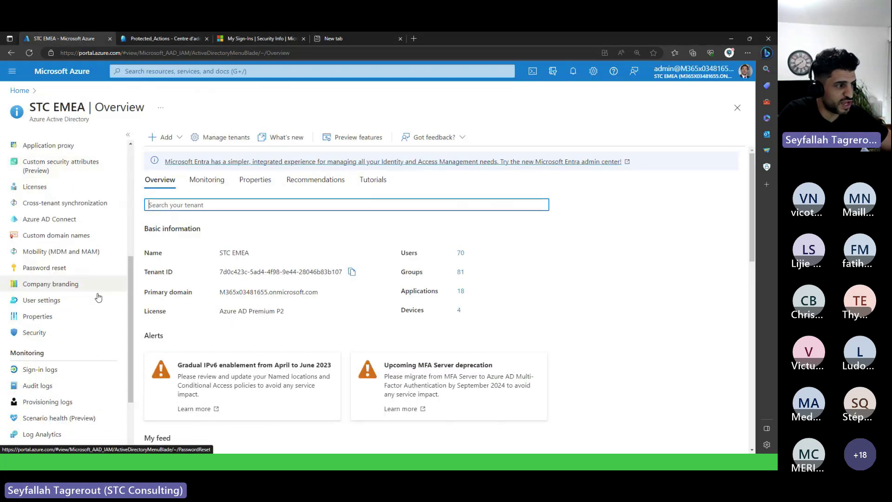
click(67, 330)
click(89, 327)
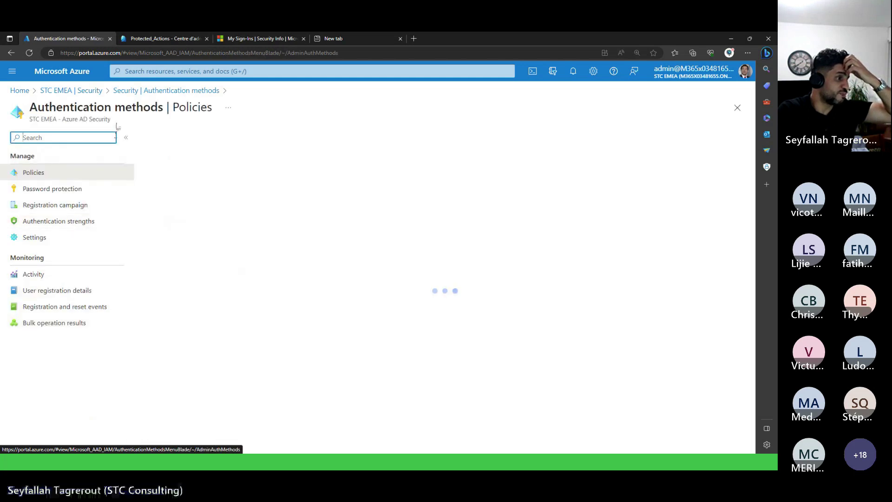
click(123, 91)
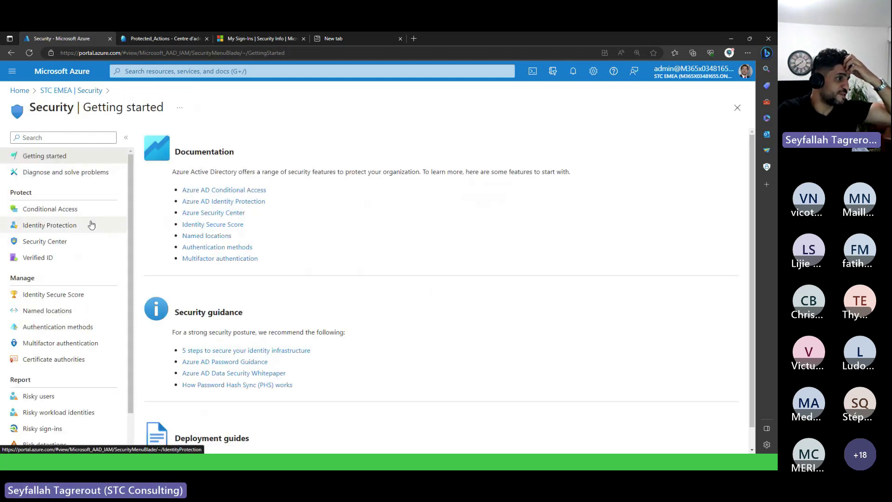
click(65, 208)
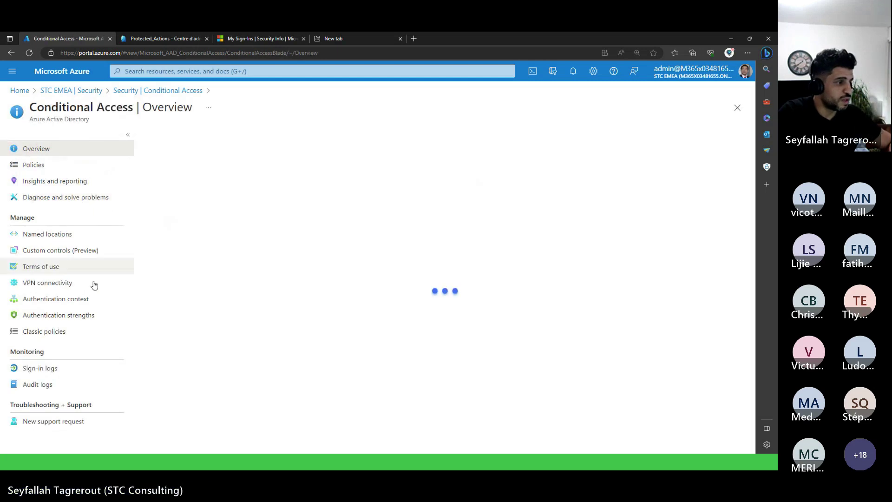
Display the list of Conditional Access authentication contexts and select the name Context_FIDO2.
click(87, 316)
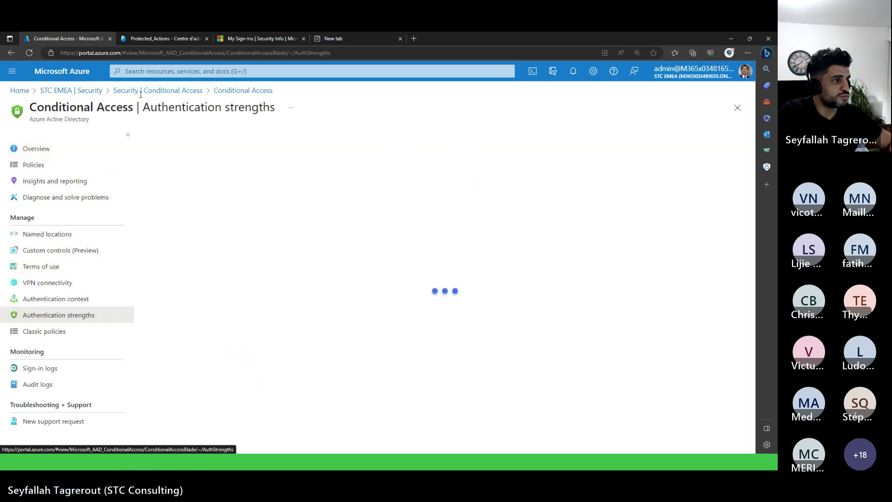
click(85, 302)
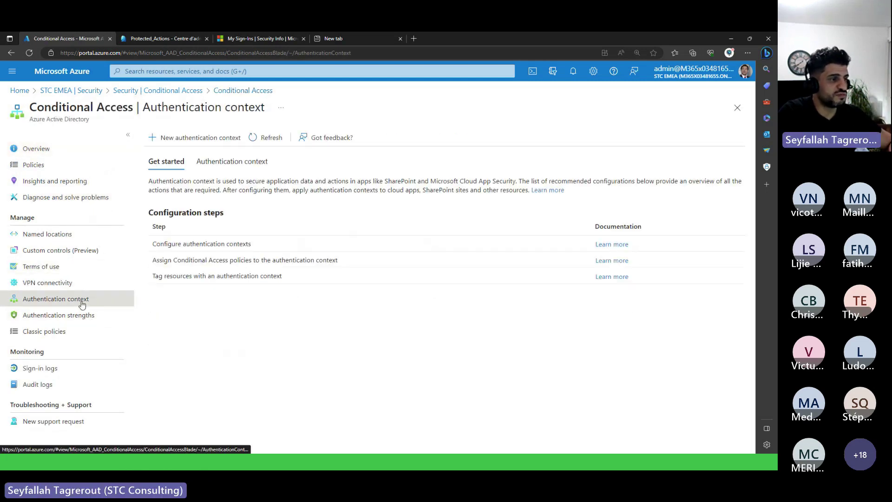
click(217, 164)
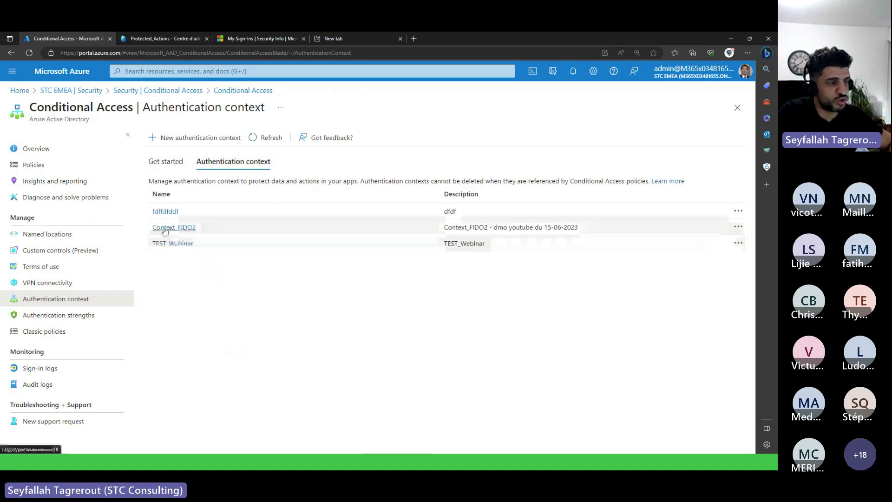
drag(208, 231, 151, 227)
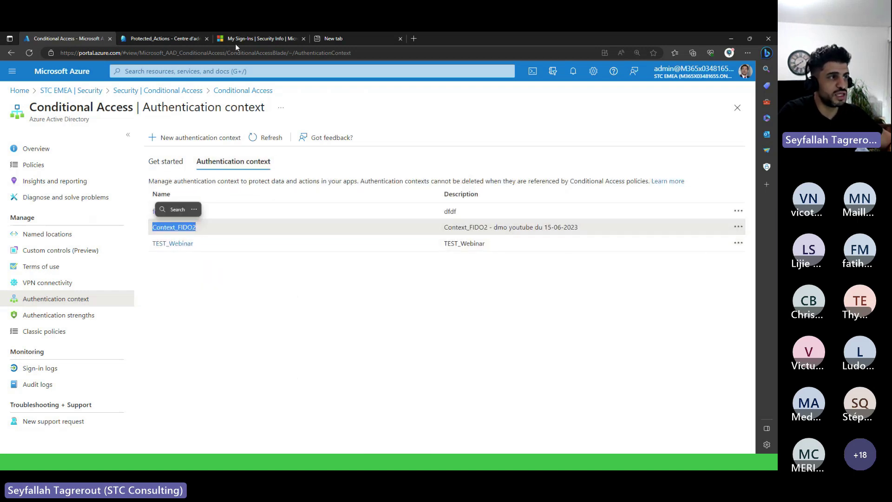
Return to the Protected_Actions policy, try adding the TEST_Webinar authentication context and deselect it again.
click(171, 39)
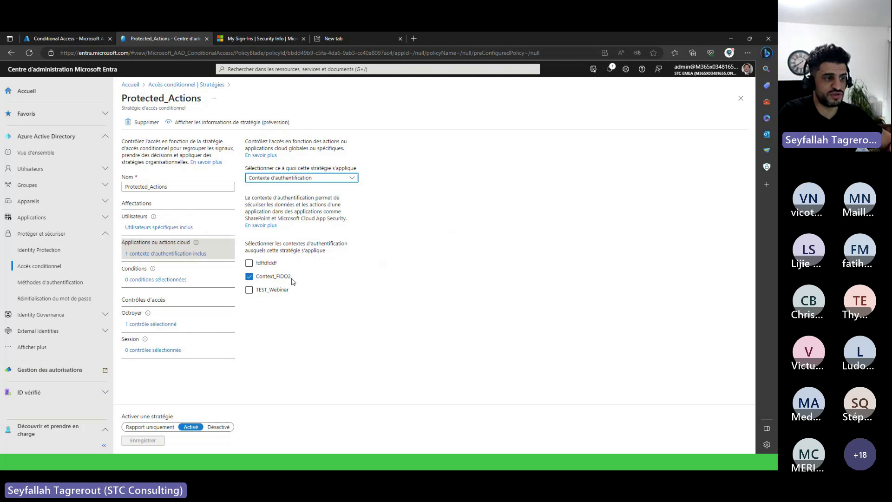
click(284, 291)
click(281, 292)
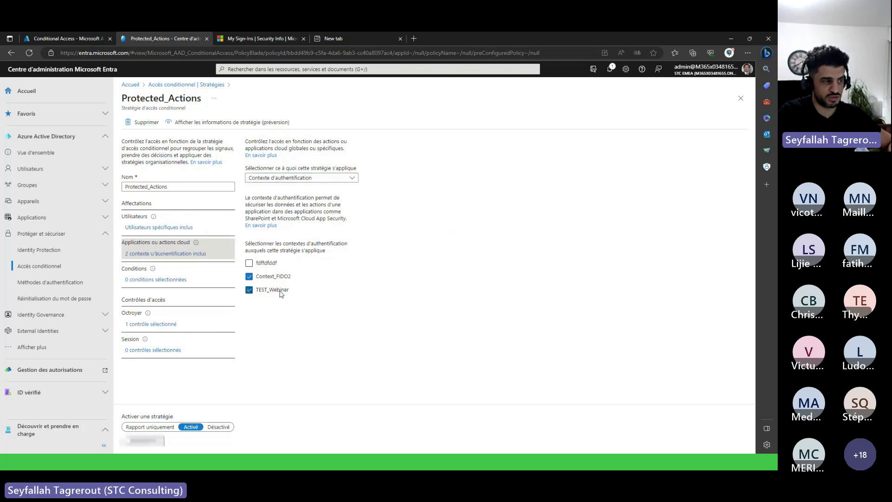
Try limiting the policy's device platforms condition to Windows and Mac OS, discarding the unsaved changes.
click(158, 280)
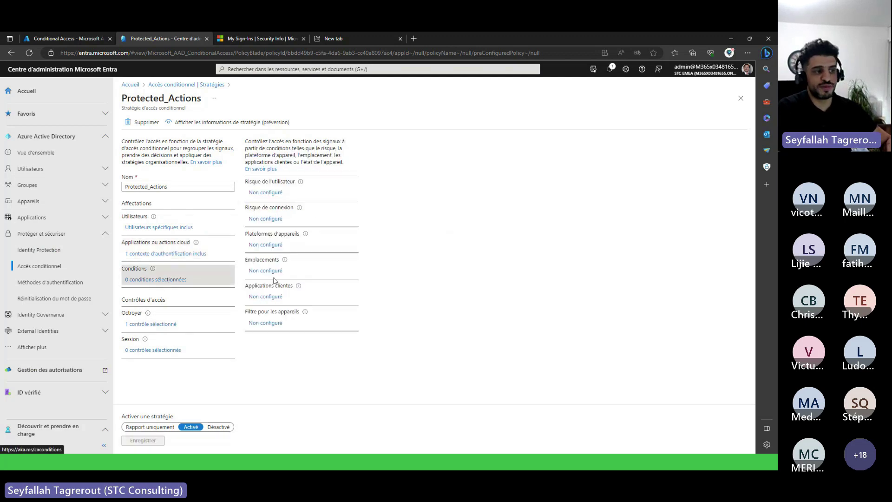
click(274, 246)
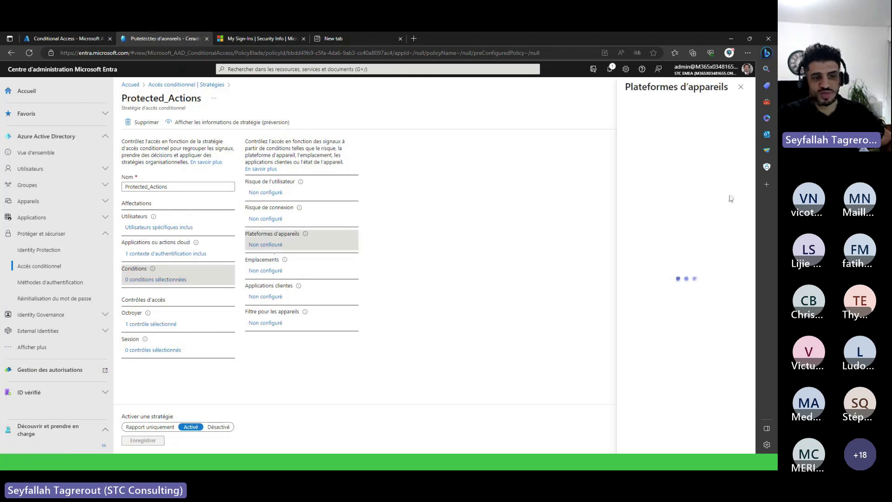
click(639, 144)
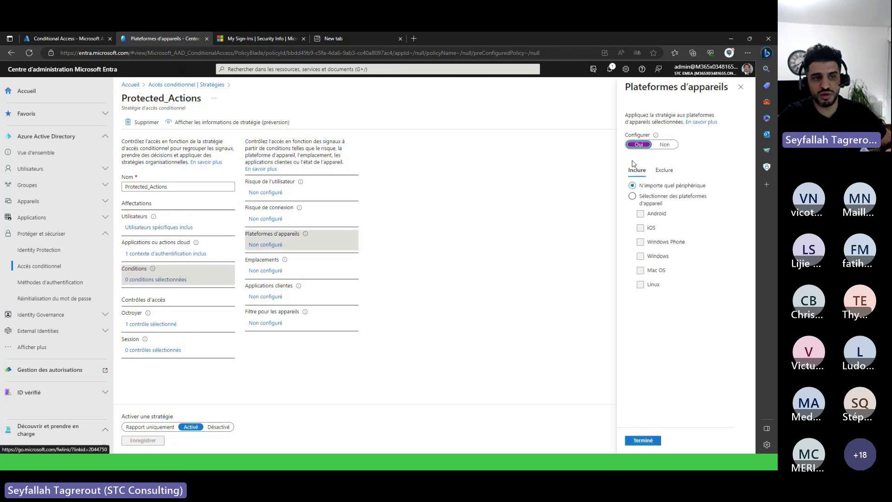
click(644, 199)
click(648, 241)
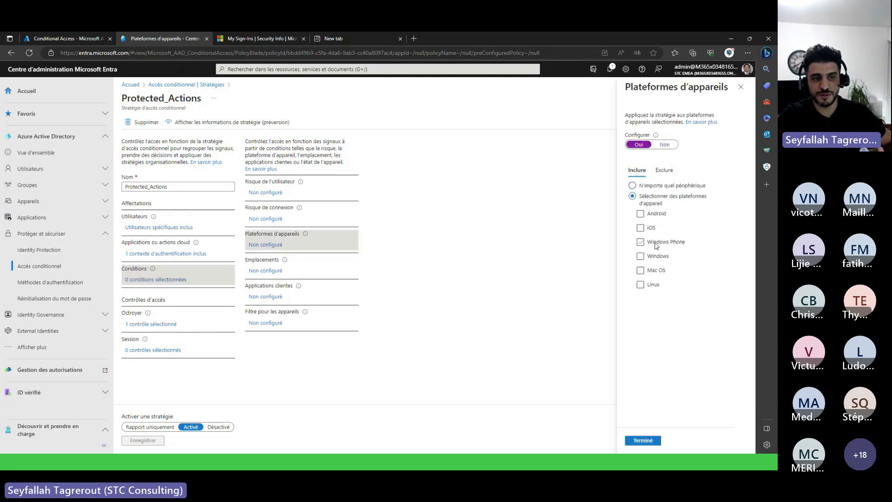
click(654, 258)
click(654, 271)
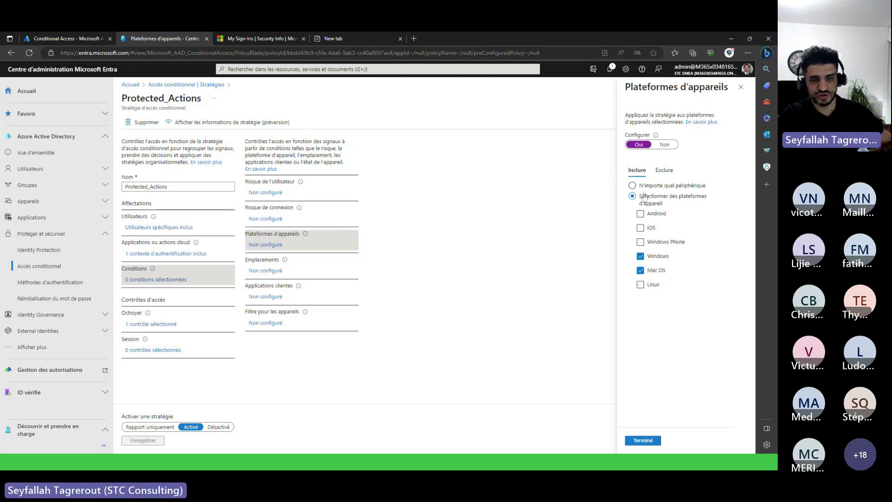
click(741, 87)
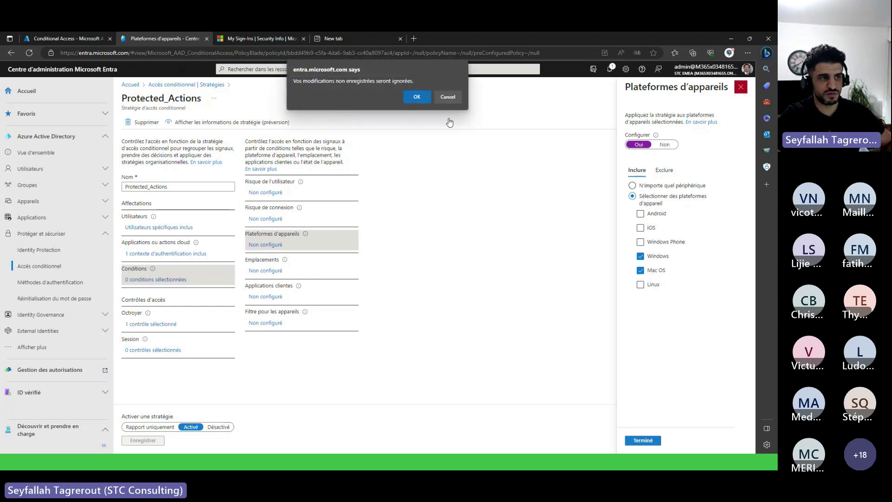
click(419, 97)
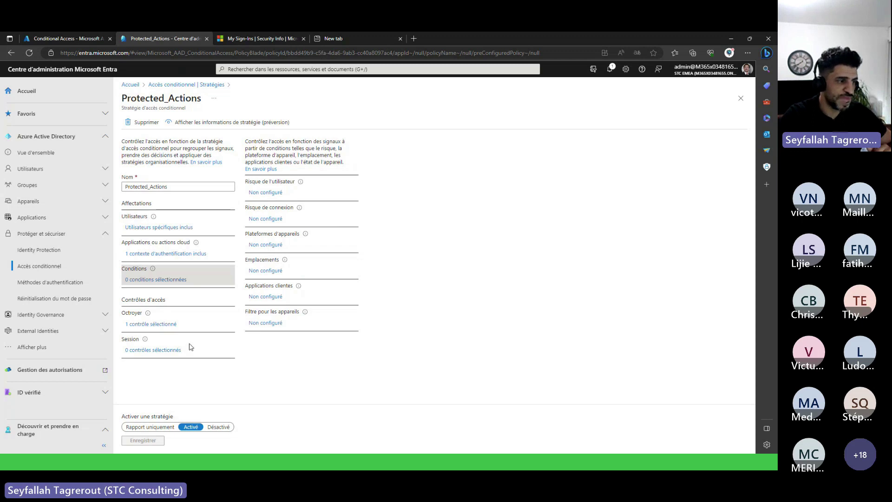
Open the policy's grant controls and capture the Octroyer pane as a region screenshot in the Greenshot image editor.
click(156, 324)
key(space)
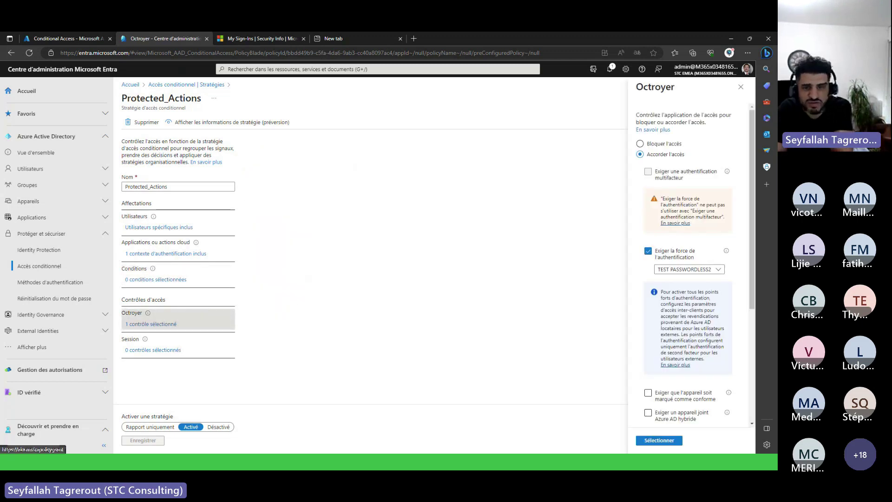
key(Print)
drag(625, 78, 688, 302)
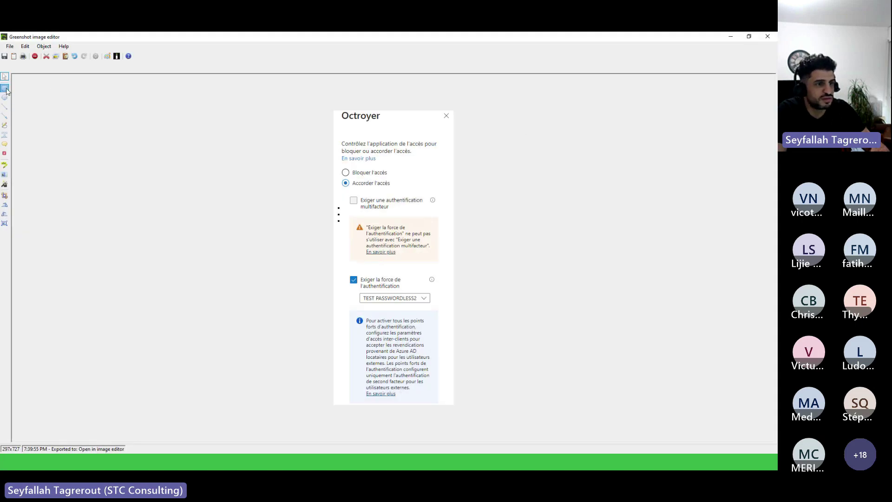
Frame the required authentication strength TEST PASSWORDLESS2 with a red rectangle, copy the screenshot to the clipboard and close the editor.
click(4, 87)
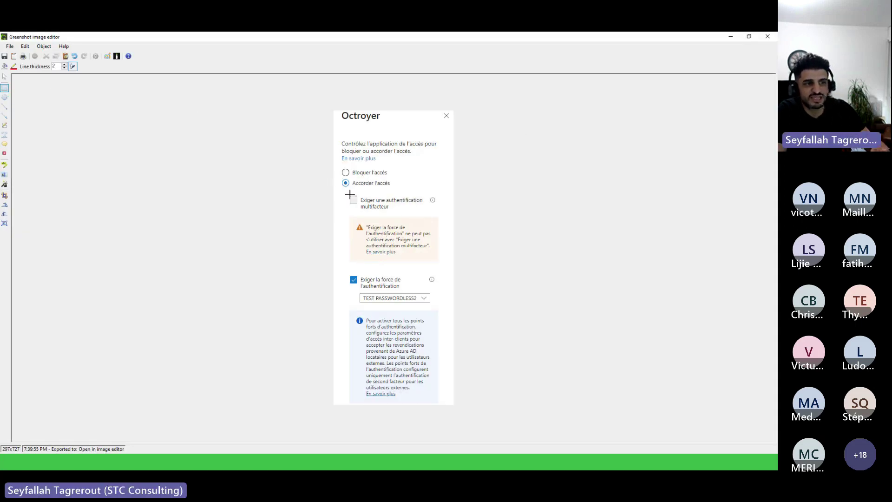
drag(346, 269, 445, 306)
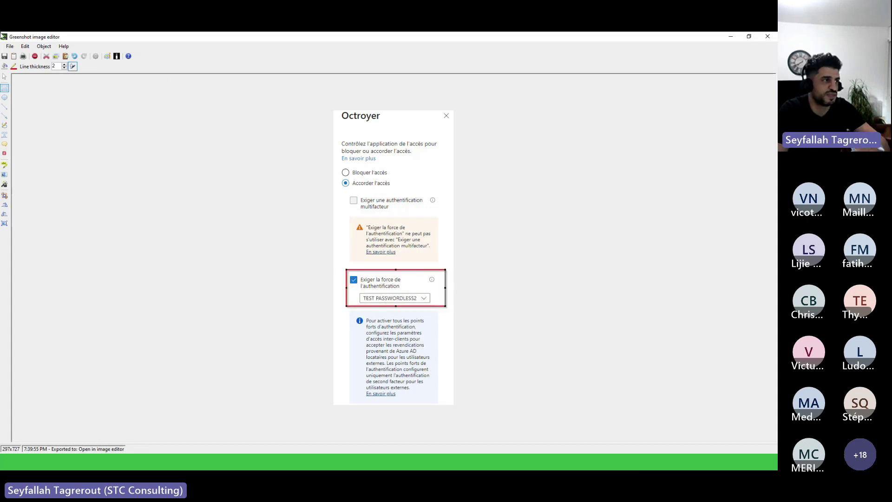
click(14, 56)
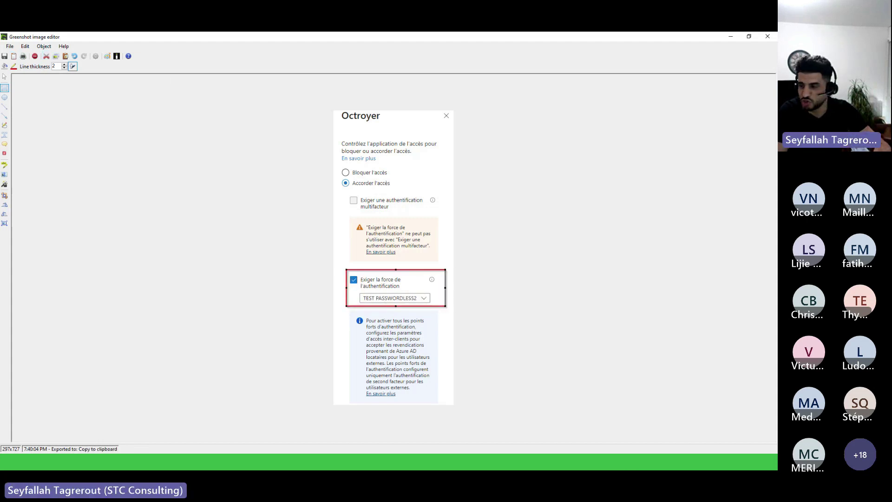
key(alt+Tab)
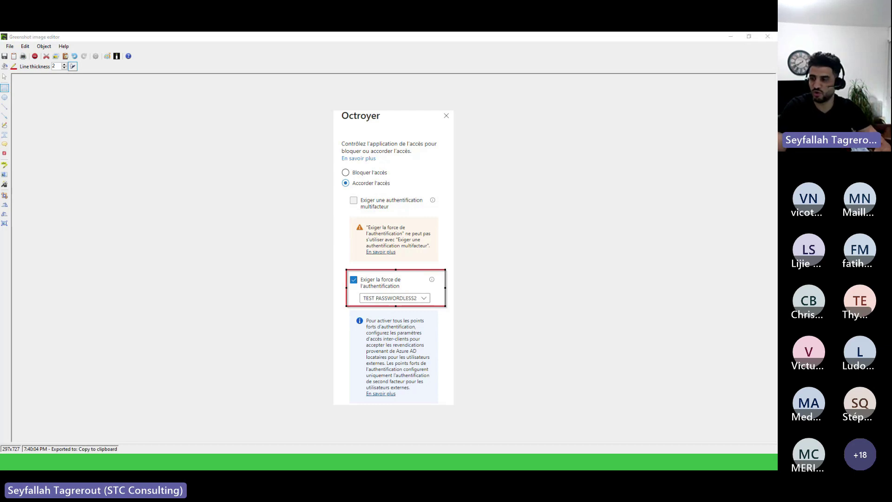
click(767, 37)
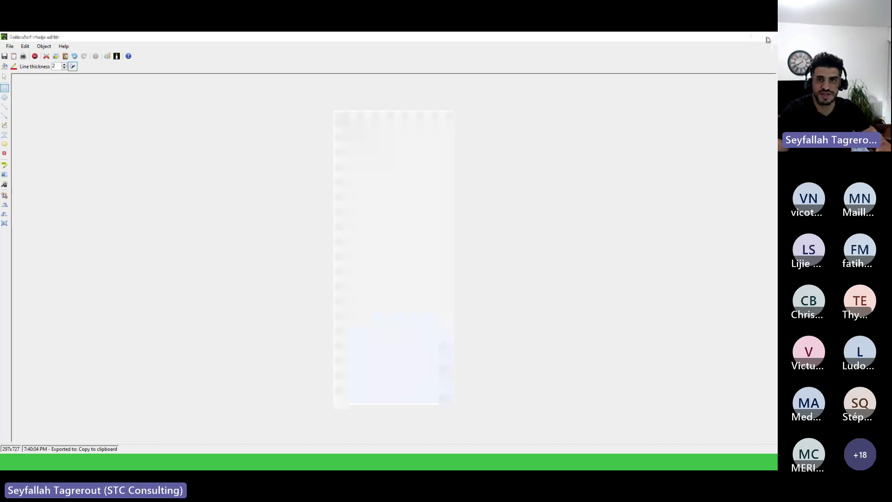
Return to the policy's grant controls and browse the authentication strengths available, keeping TEST PASSWORDLESS2.
key(alt+Tab)
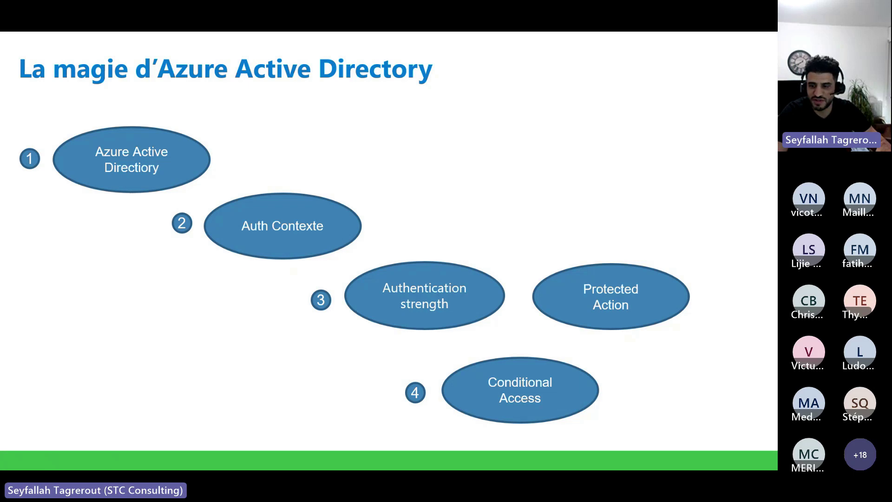
key(alt+Tab)
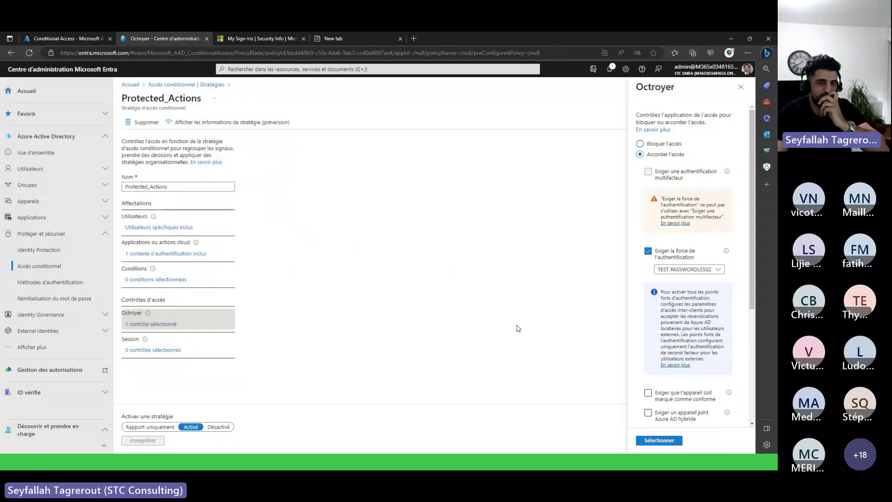
click(718, 269)
scroll(700, 342, up, 3)
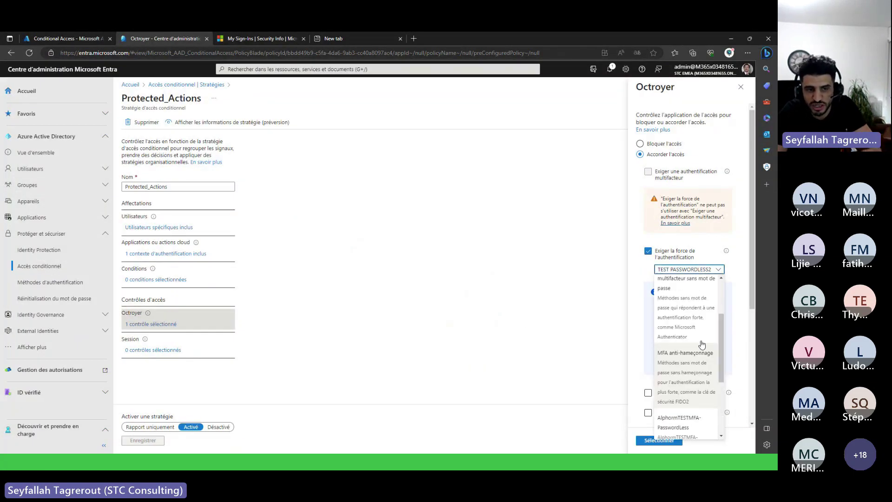
scroll(696, 292, down, 3)
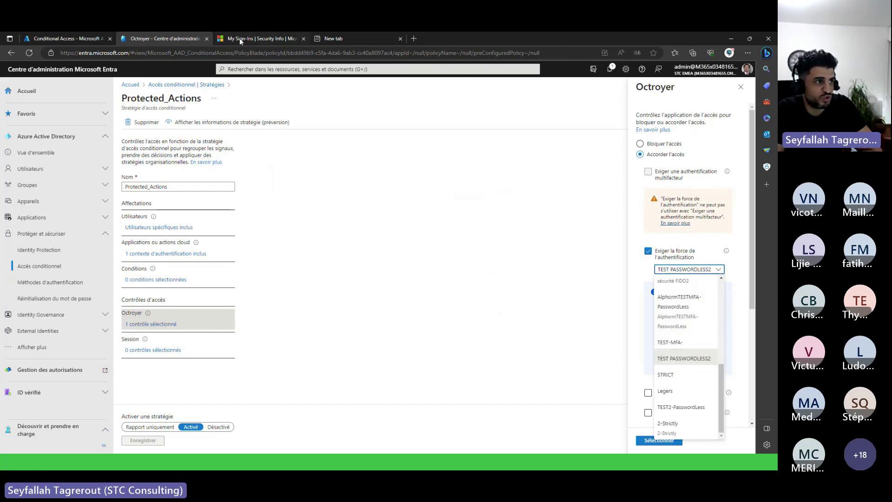
Display the Conditional Access authentication strengths in the Azure portal and examine their authentication methods and linked policies.
click(65, 38)
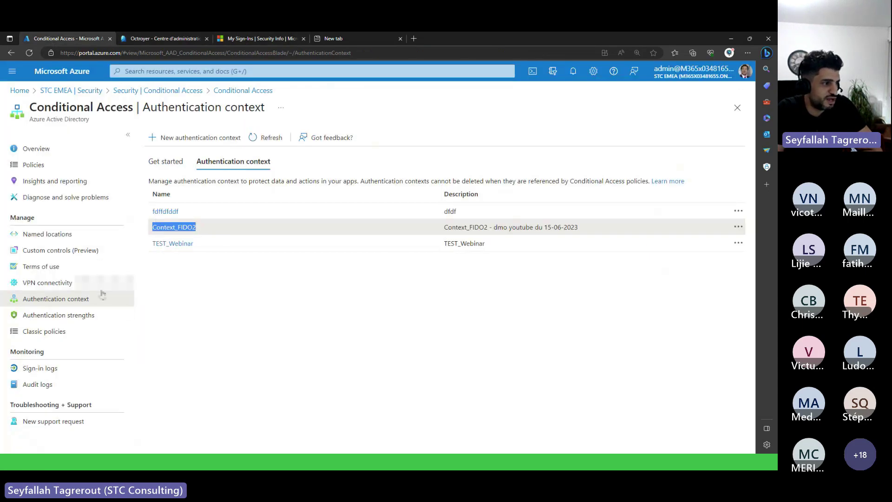
click(86, 317)
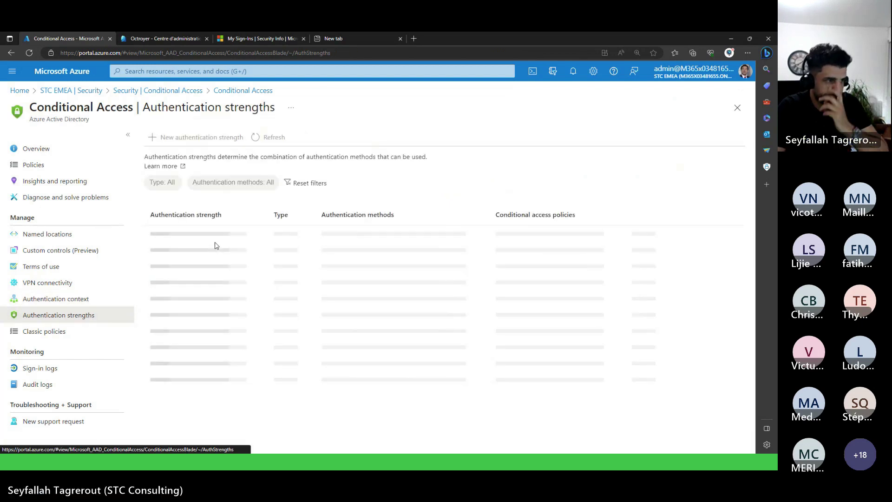
scroll(212, 261, down, 1)
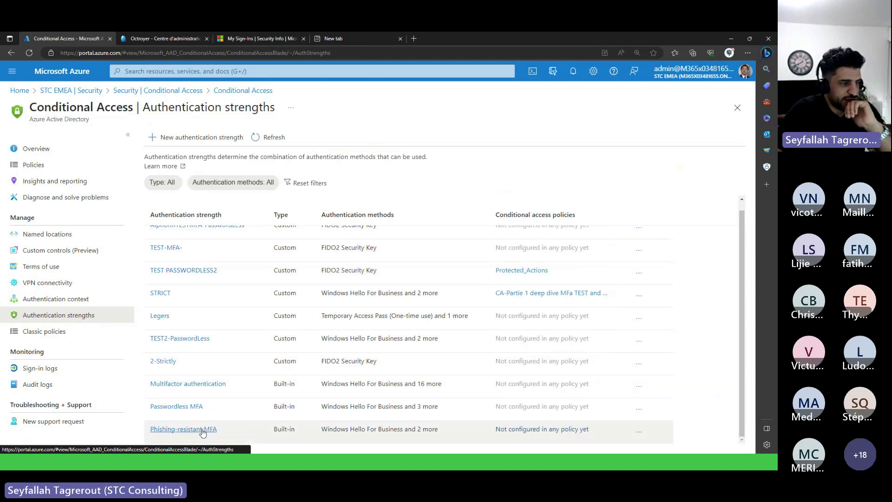
scroll(220, 284, up, 1)
scroll(219, 283, down, 1)
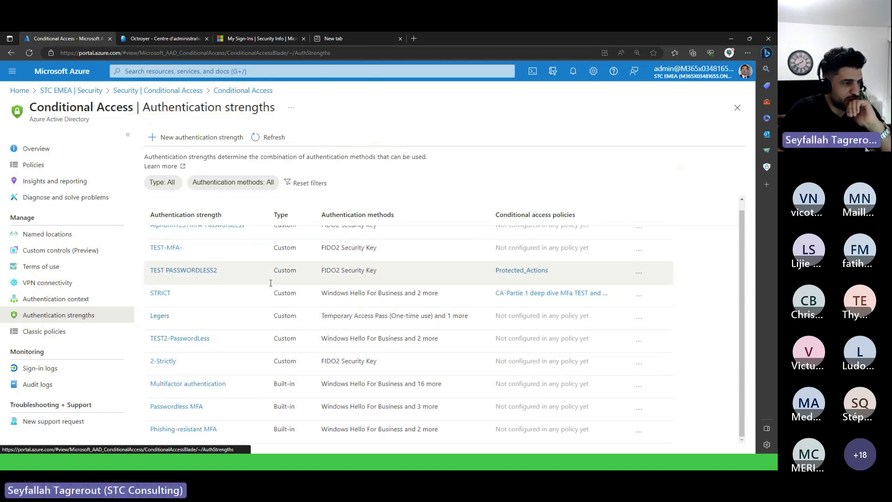
Capture the authentication strengths list in the Greenshot image editor, frame the linked Protected_Actions policy with a red rectangle, and close the editor.
scroll(215, 279, up, 1)
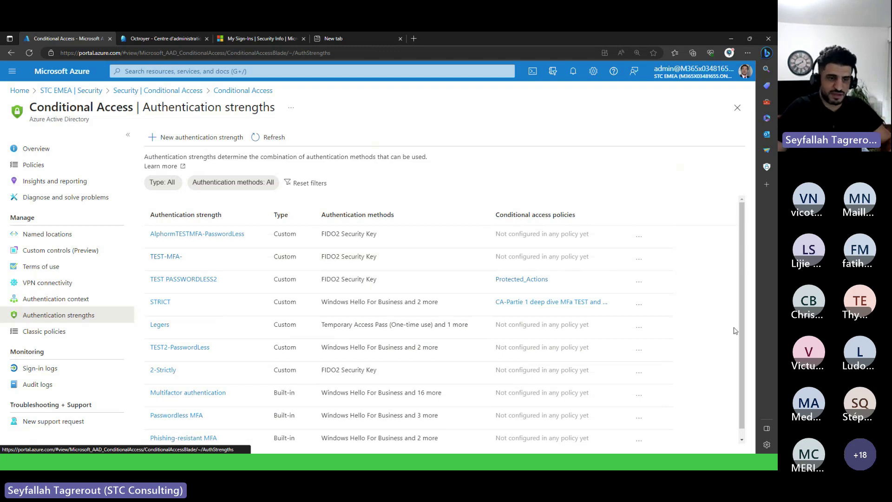
drag(534, 257, 651, 321)
click(659, 335)
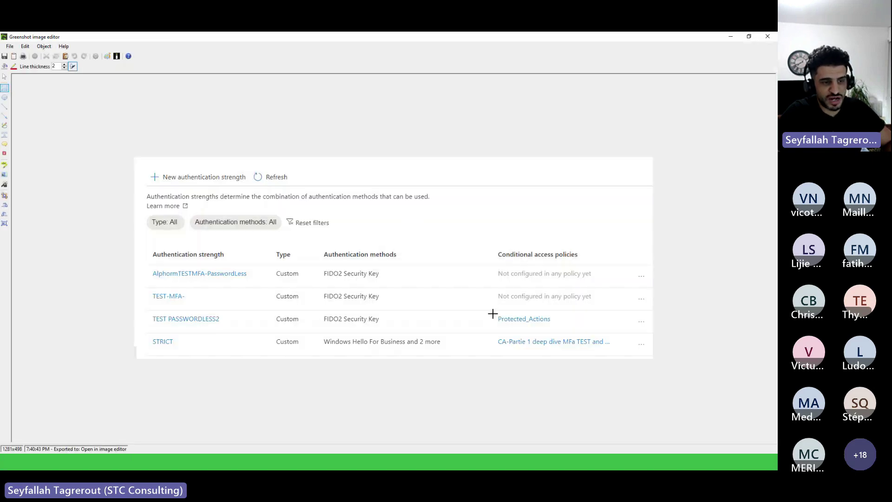
mouse_move(495, 308)
mouse_down()
mouse_move(551, 331)
mouse_move(598, 331)
mouse_up()
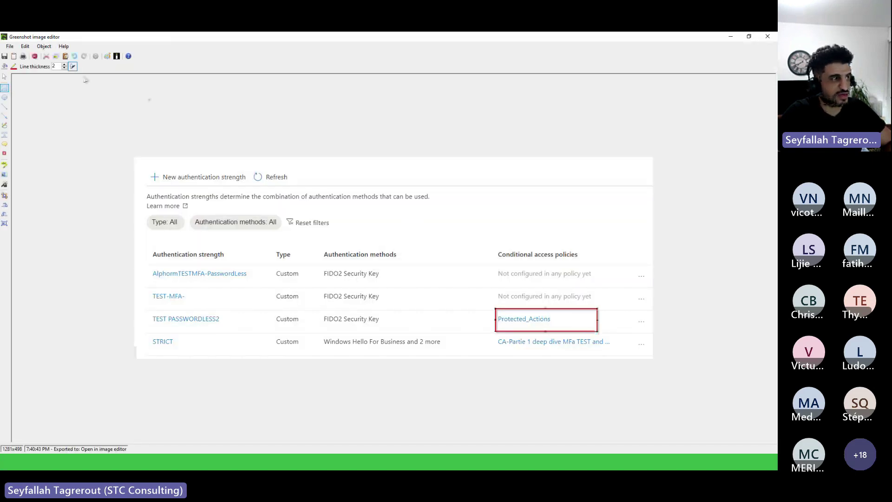
click(767, 36)
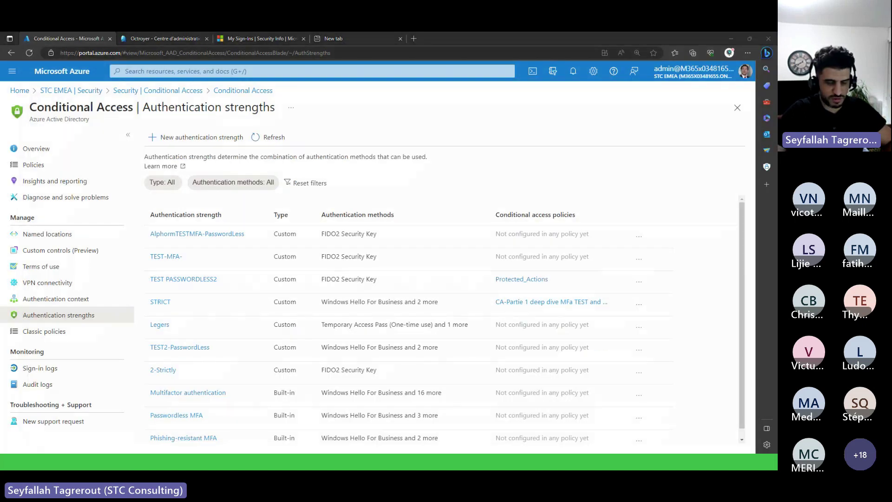
Return to the Protected_Actions policy in the Entra admin center, rename it CA_001_Protected_Actions and save it.
scroll(539, 260, down, 1)
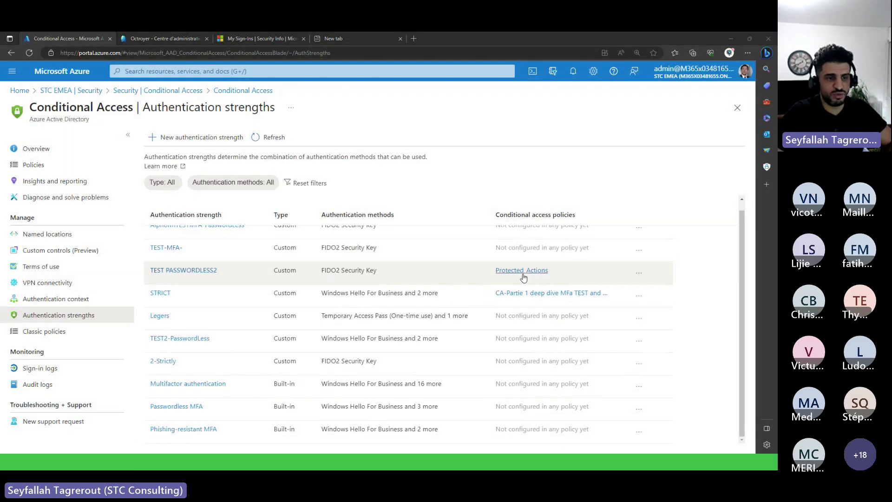
click(246, 41)
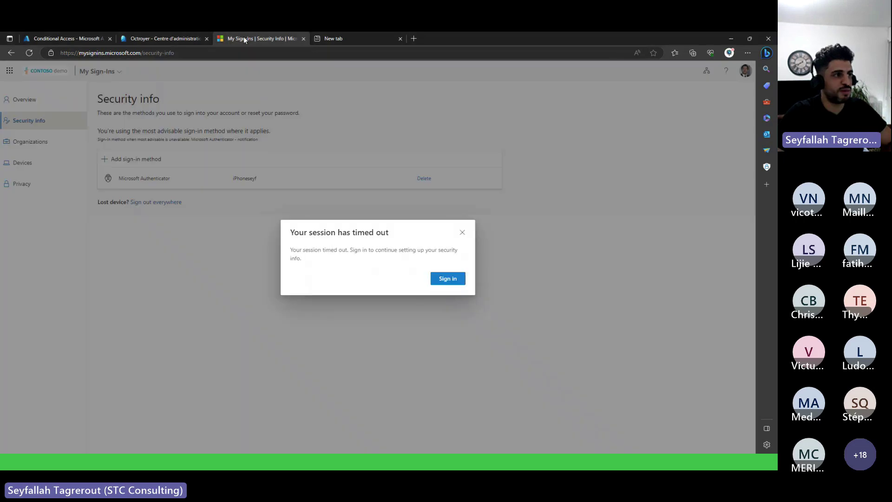
click(169, 38)
click(150, 200)
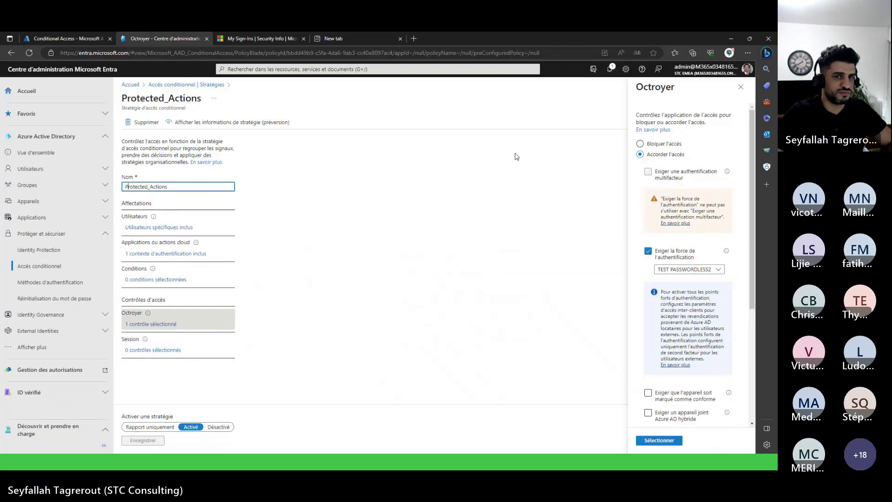
click(740, 86)
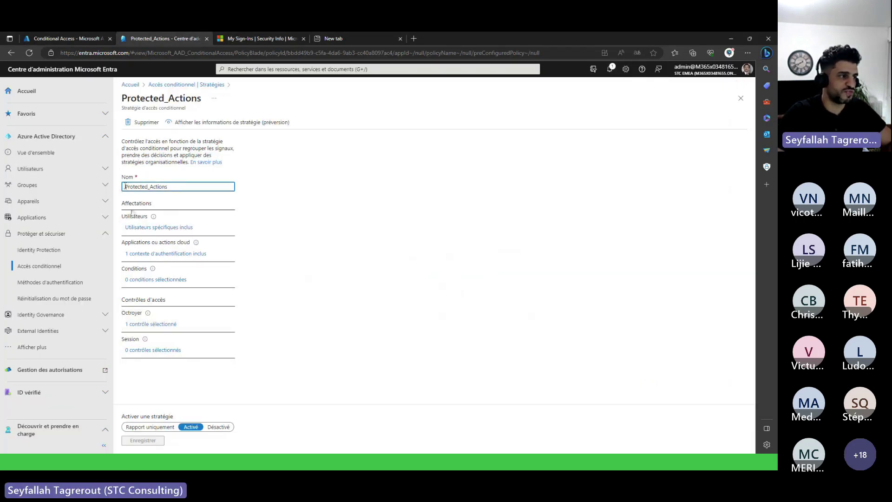
text(CA_)
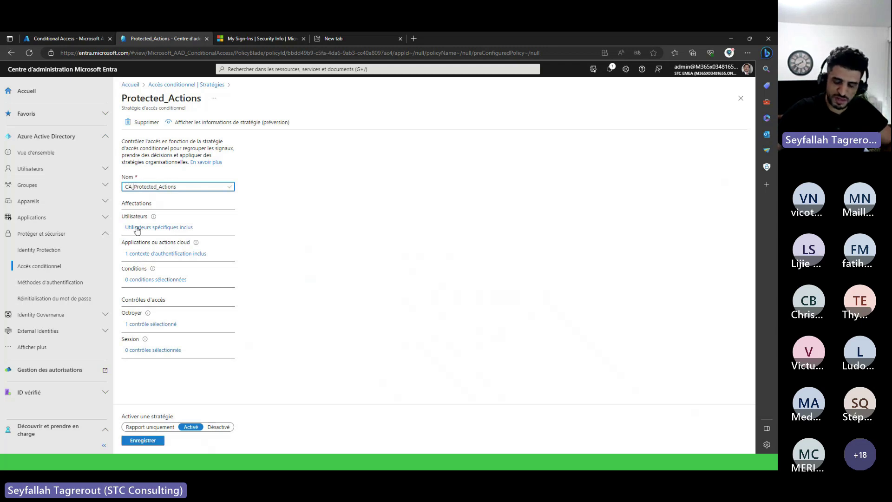
text( 001_)
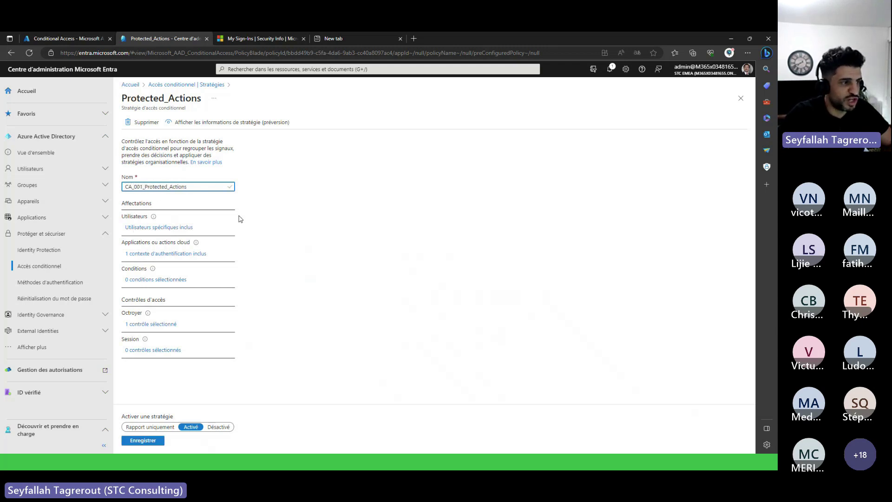
click(161, 439)
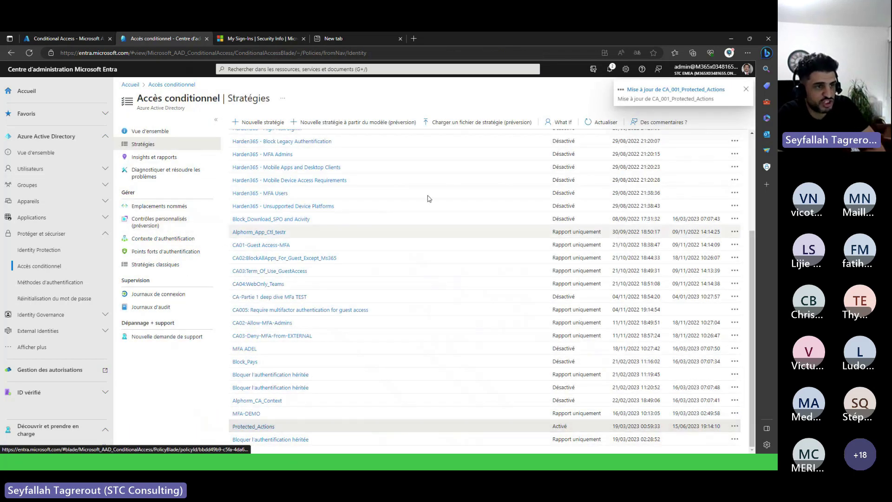
Refresh the authentication strengths in the Azure portal and check the policy linked to TEST PASSWORDLESS2.
click(76, 39)
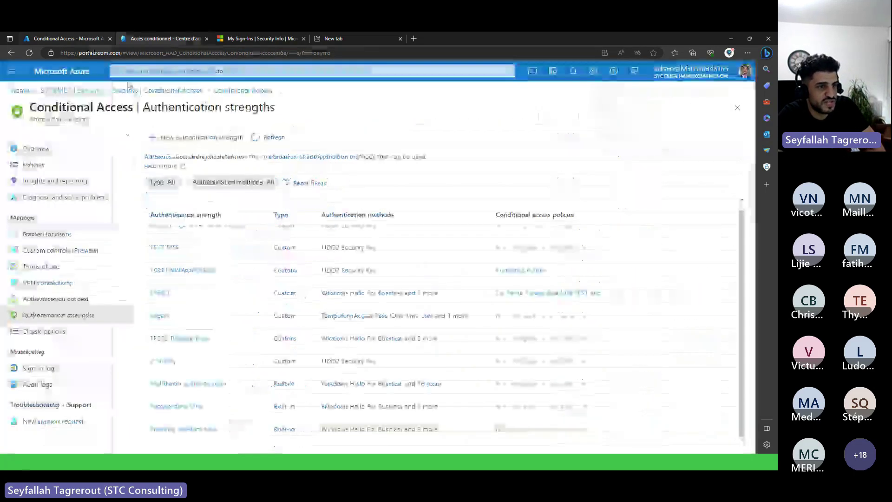
click(271, 139)
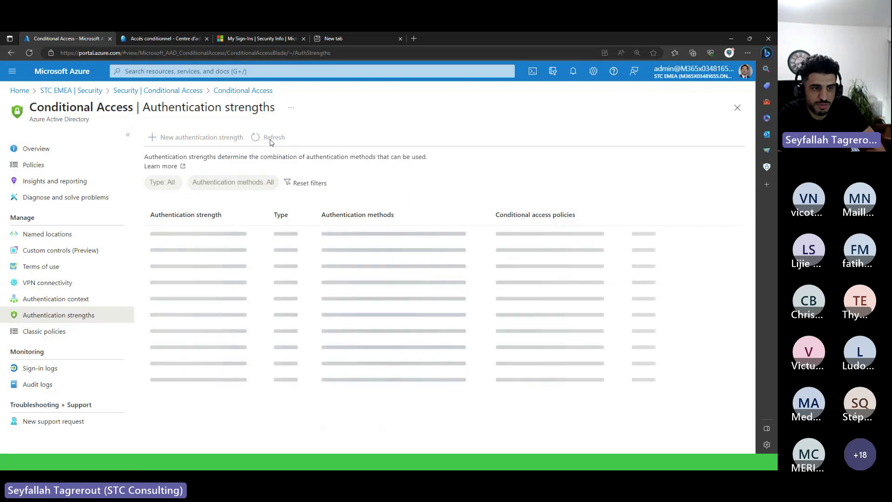
key(F5)
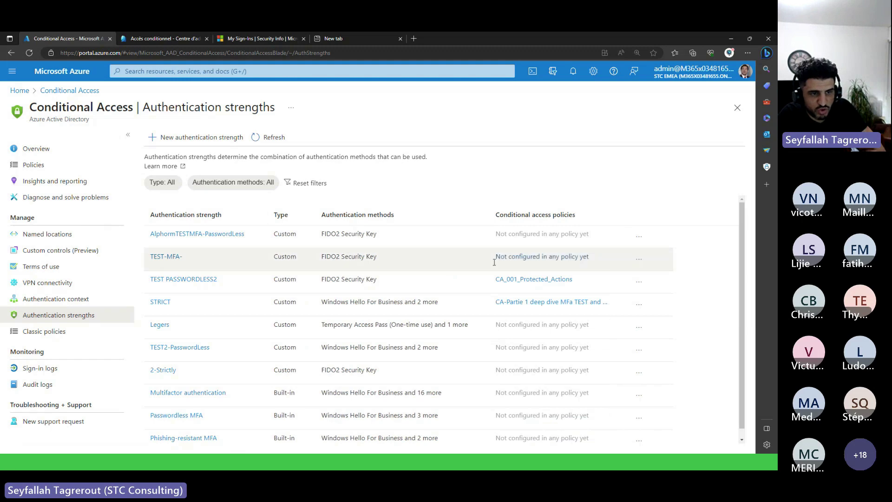
scroll(494, 262, down, 1)
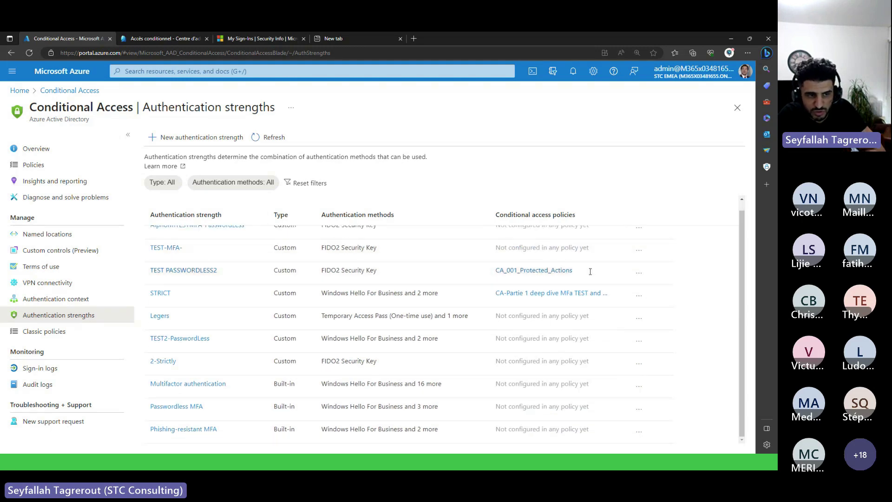
drag(582, 271, 491, 271)
click(660, 266)
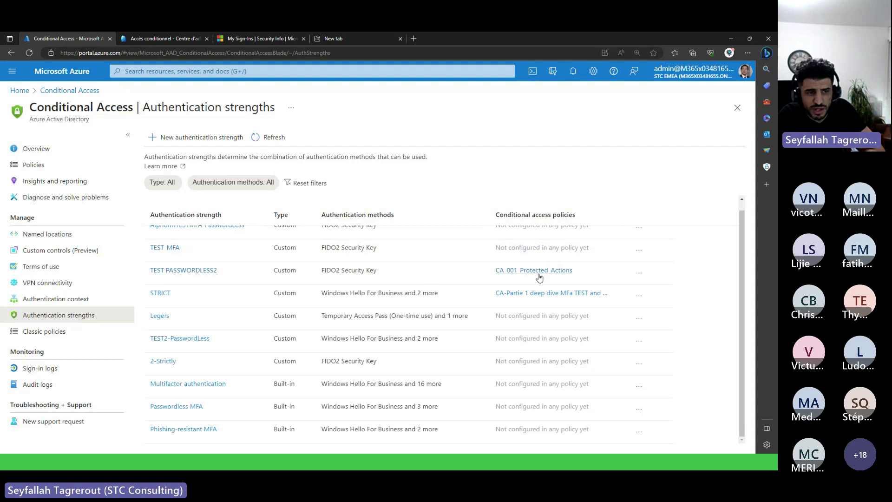
drag(149, 108, 271, 107)
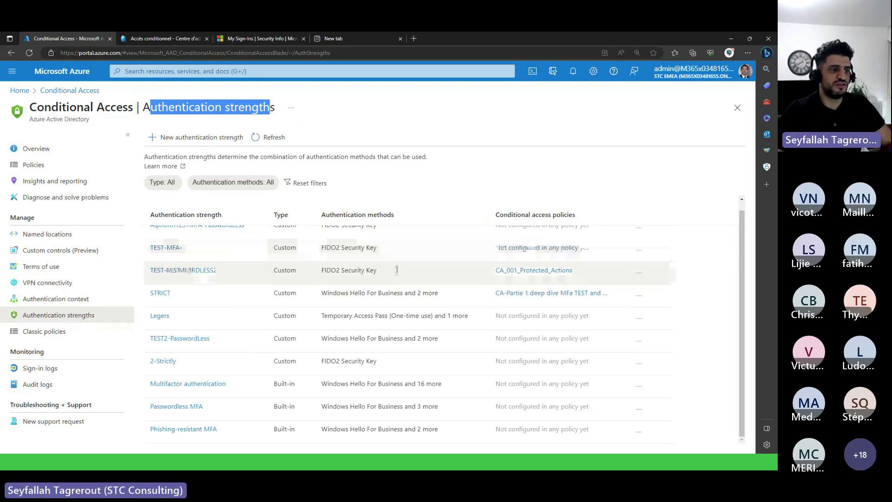
Reopen the CA_001_Protected_Actions policy in the Entra admin center and review its grant controls.
click(155, 39)
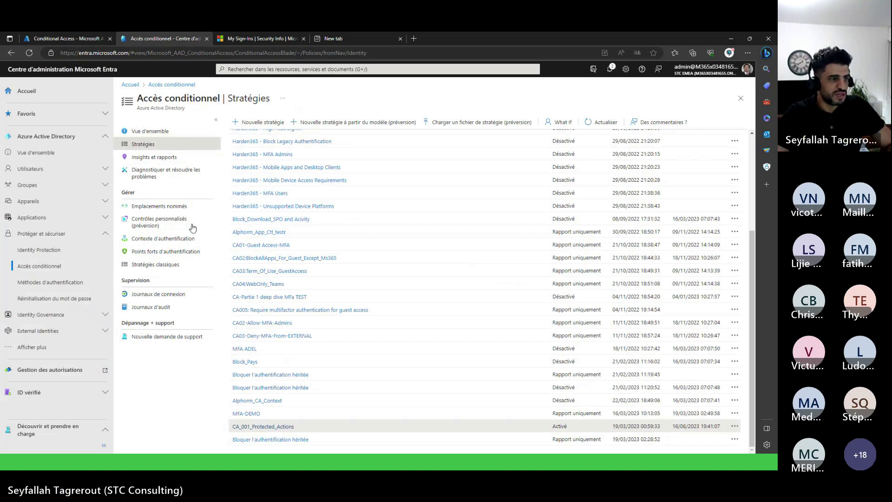
click(274, 425)
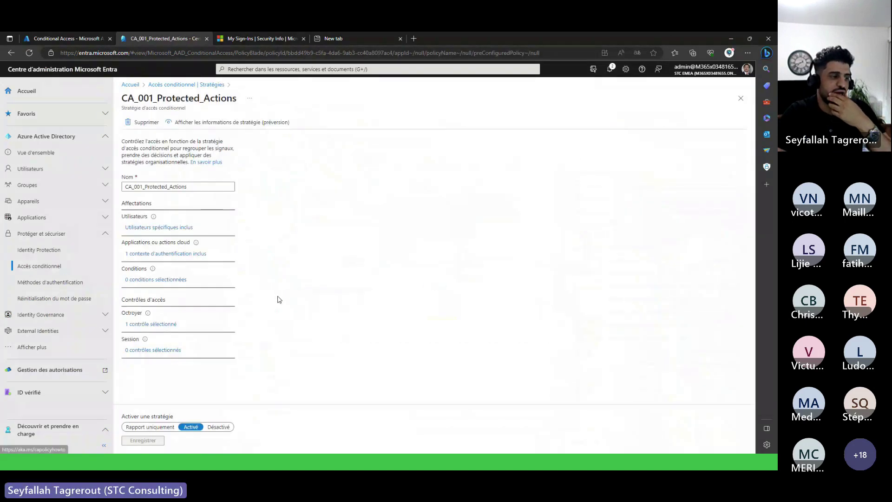
click(156, 325)
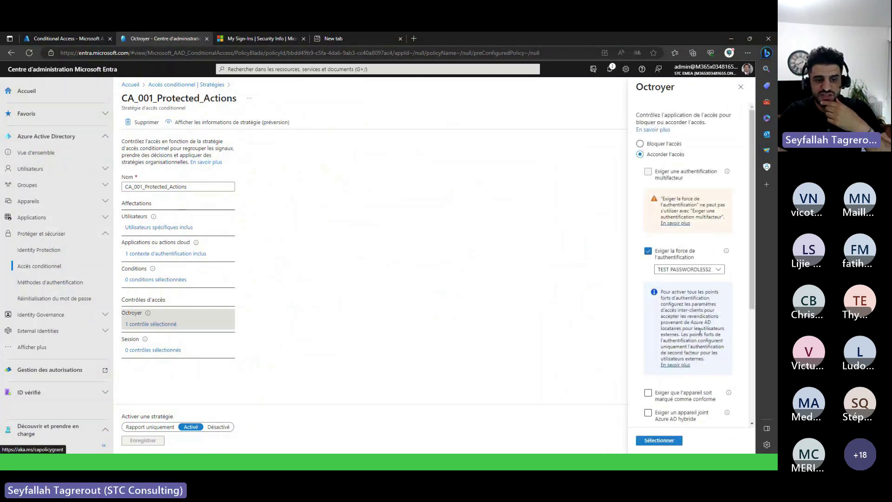
scroll(697, 302, down, 5)
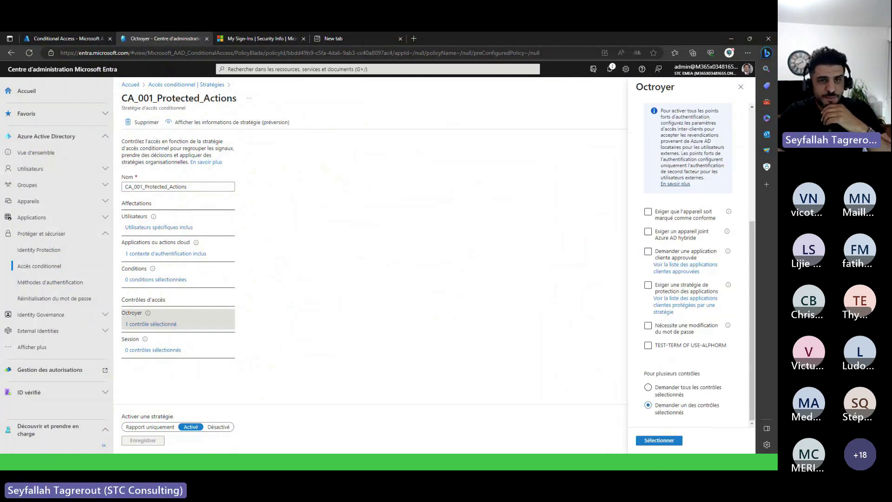
click(740, 87)
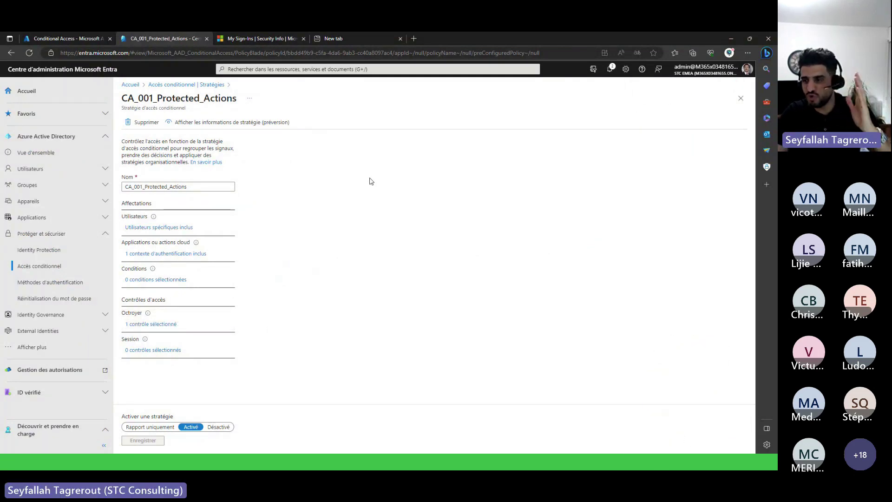
Try enabling Conditional Access App Control in the policy's session controls, browse its options, and discard the changes.
click(147, 351)
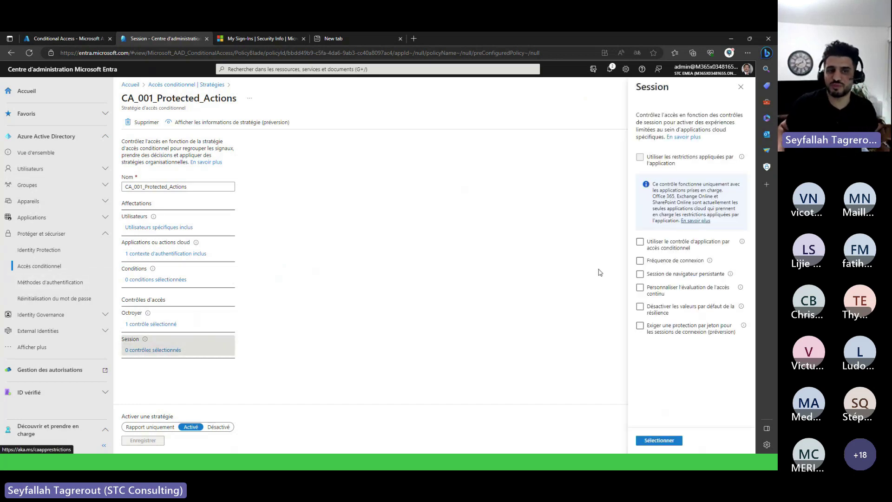
click(709, 241)
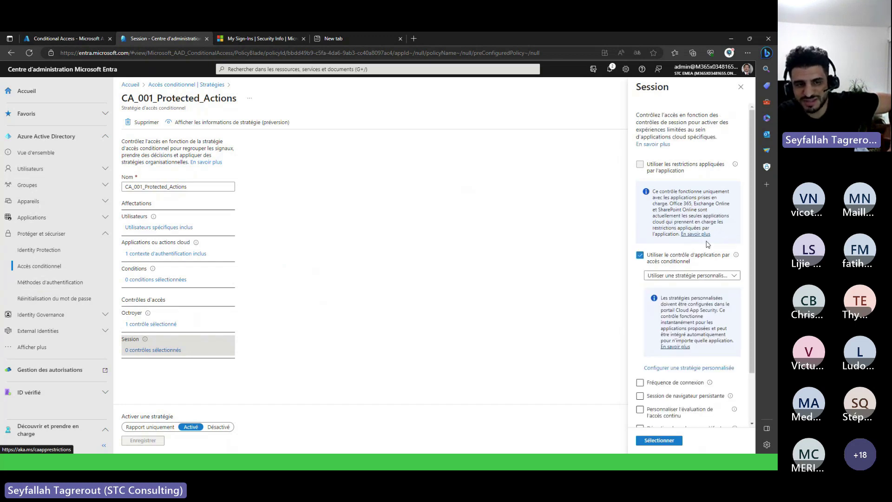
click(709, 275)
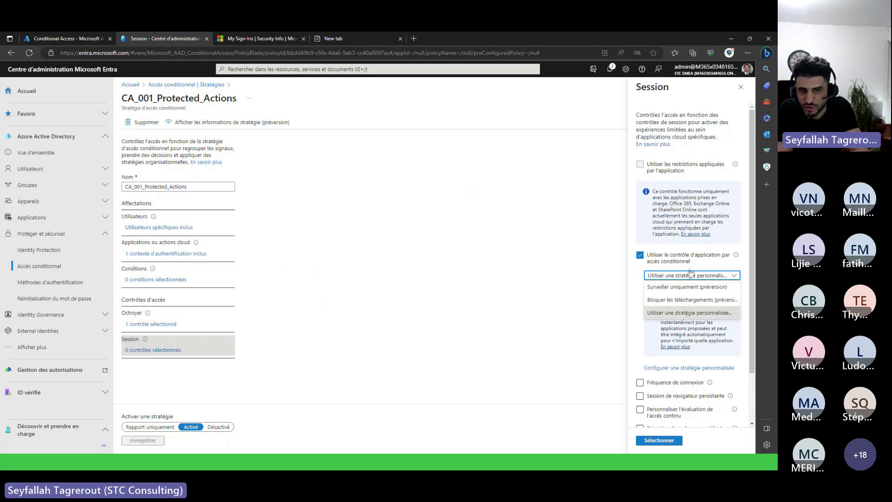
click(640, 255)
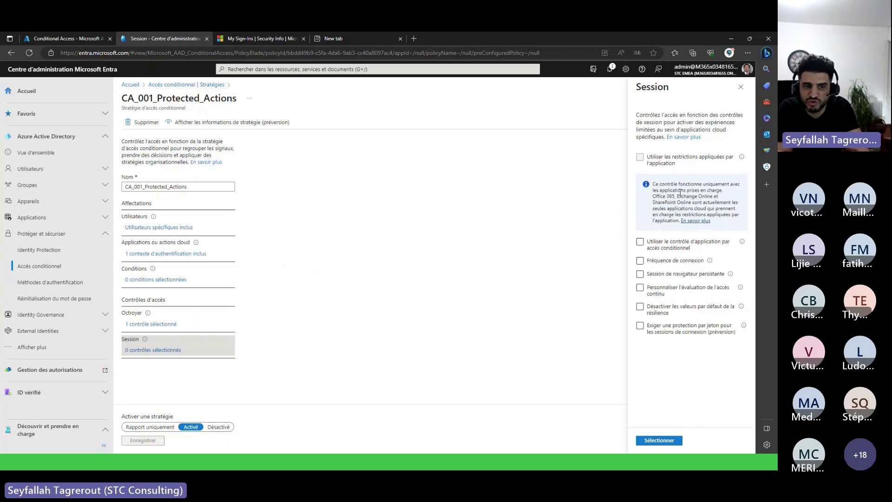
click(741, 86)
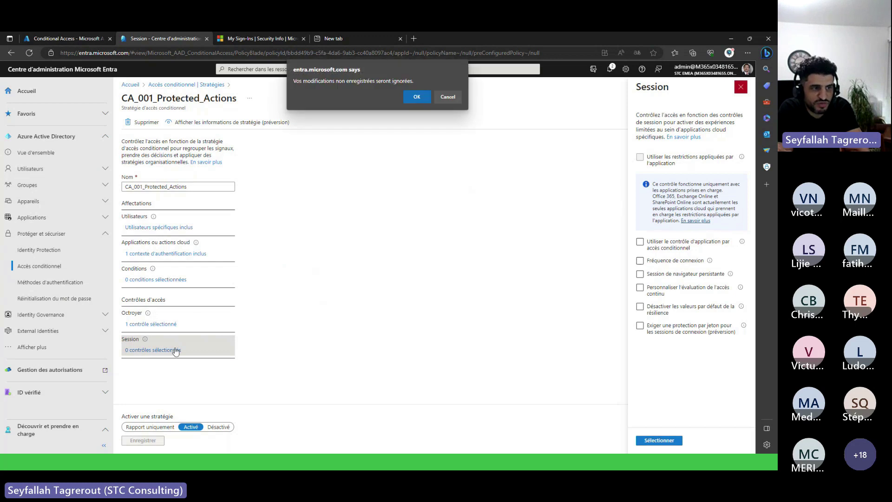
click(415, 97)
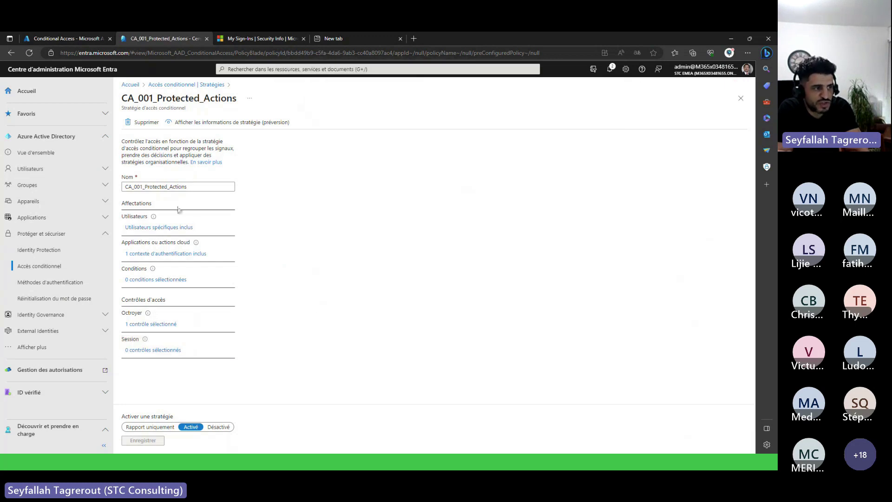
Display the users included in the policy and copy the second included user's display name.
click(167, 229)
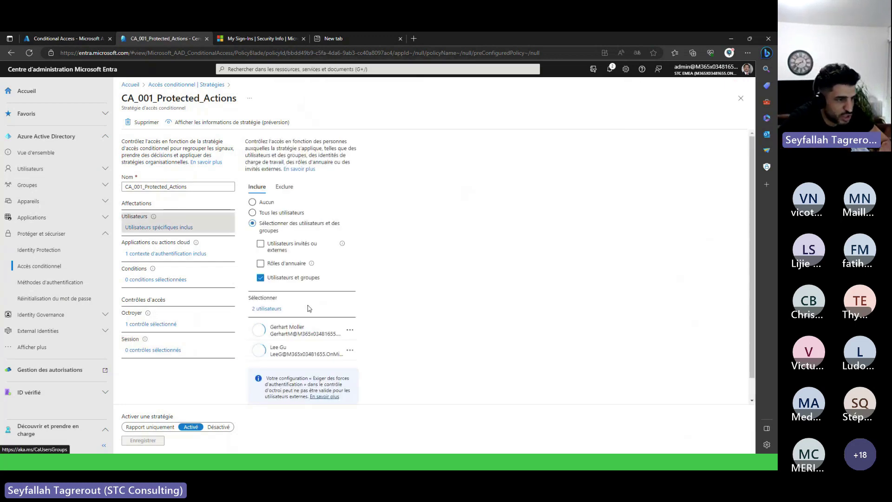
drag(287, 348, 277, 352)
click(273, 350)
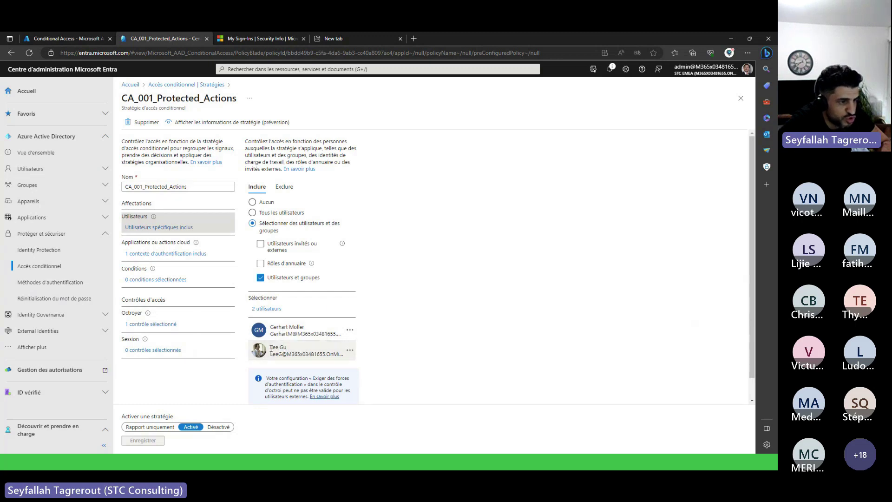
drag(271, 350, 287, 348)
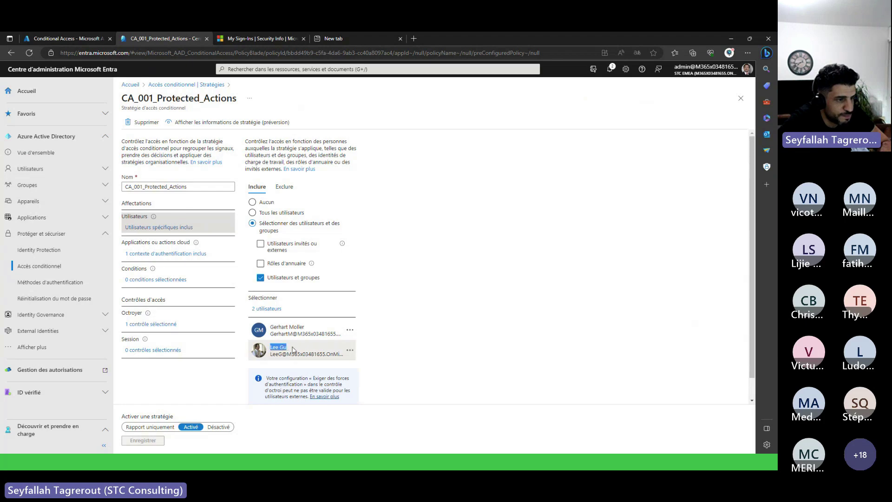
Search all Entra users for the copied display name and copy the matching account's user principal name.
click(176, 87)
click(100, 170)
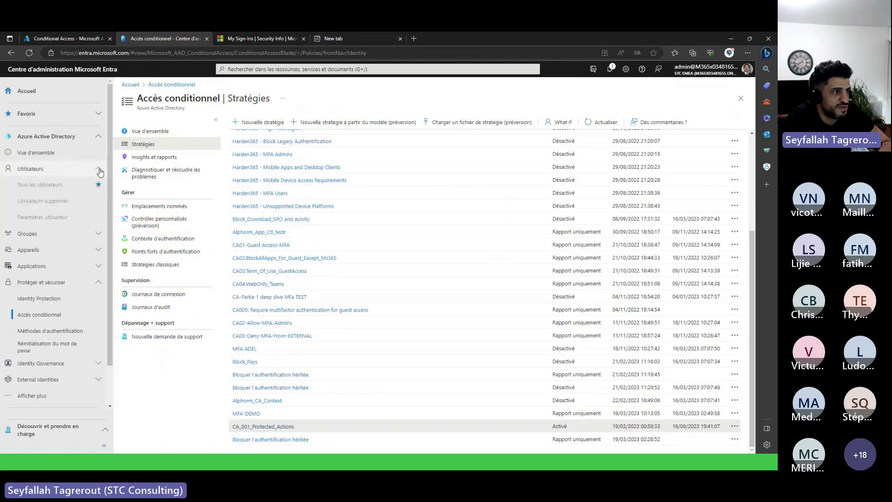
click(45, 185)
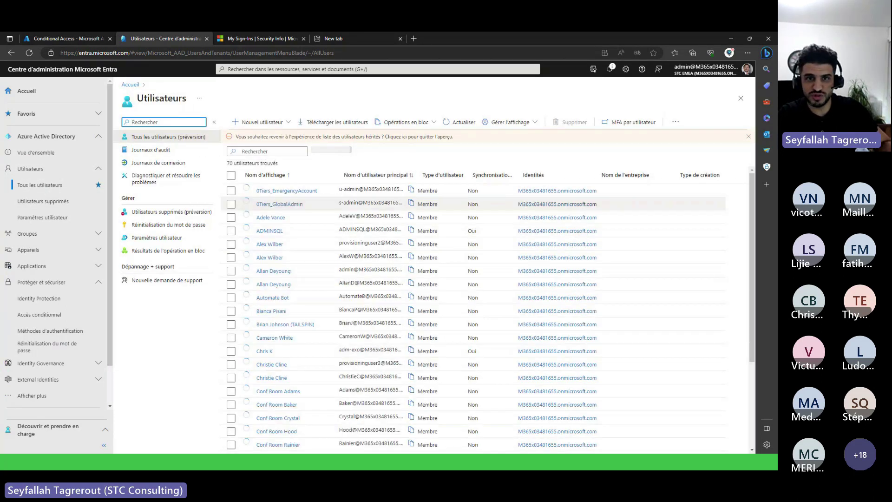
click(265, 151)
text(Lee Gu)
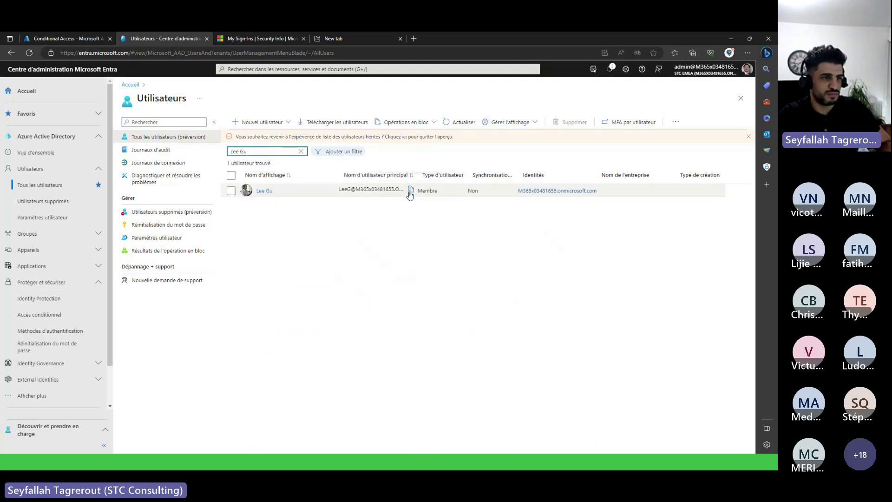
click(409, 192)
click(729, 53)
scroll(662, 293, down, 10)
click(647, 444)
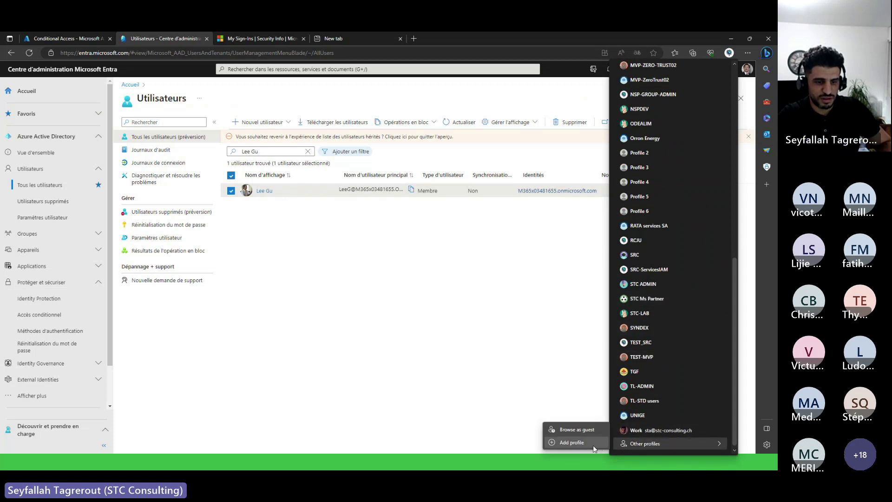
Switch to a private Chrome window and go to portal.azure.com.
click(114, 456)
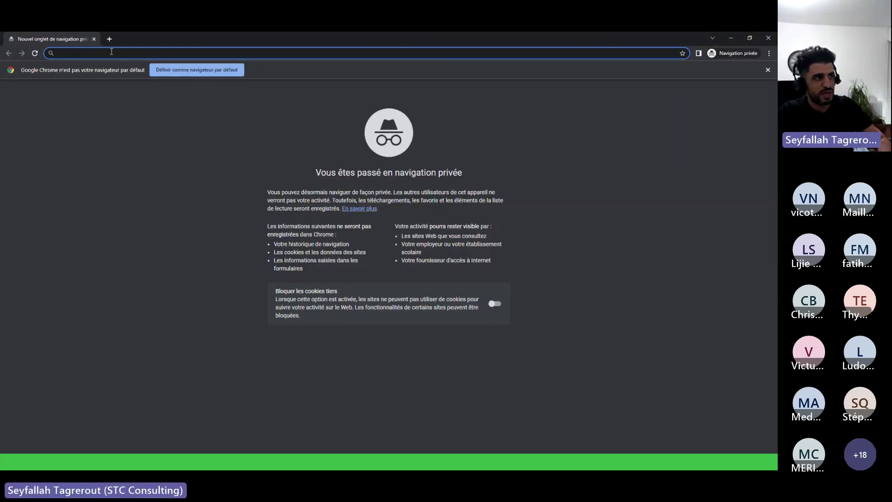
text(porta)
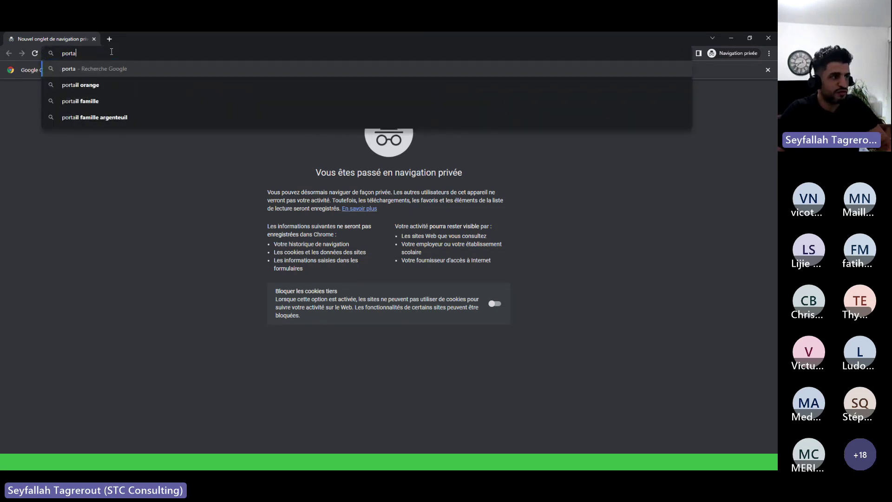
text(l.azure.com)
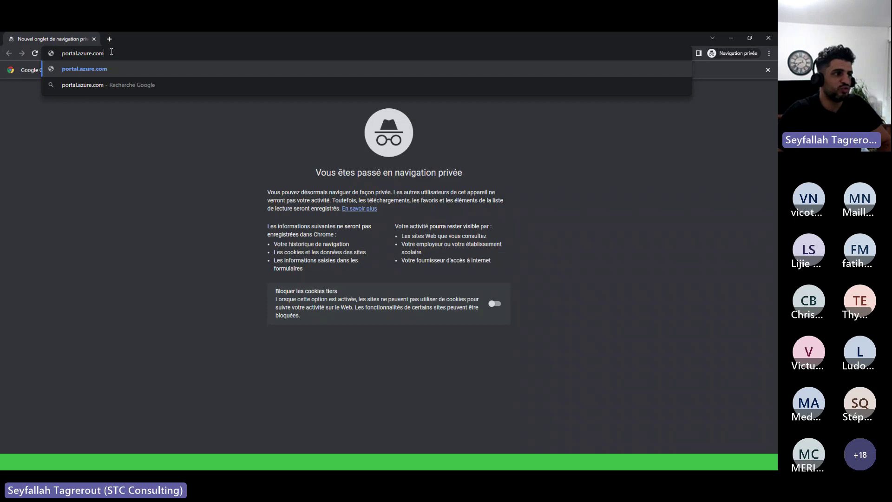
key(Return)
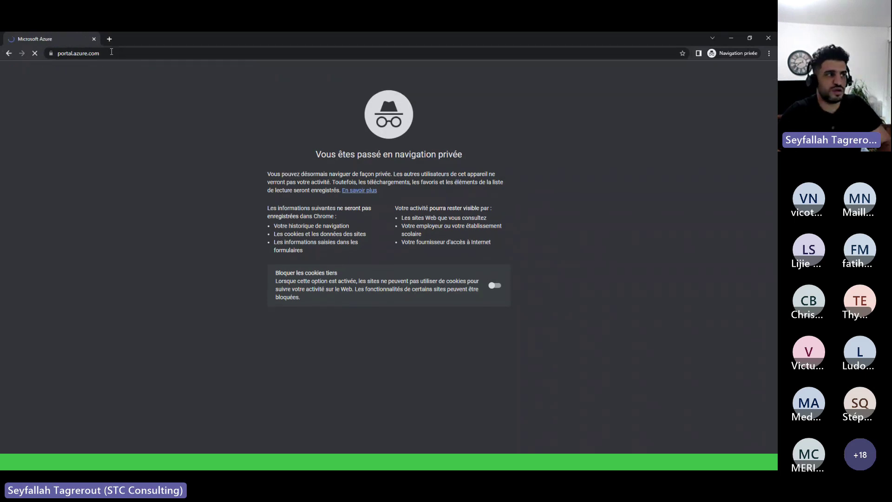
Sign in to Microsoft Azure with the copied user principal name and the account password, and choose to stay signed in.
key(ctrl+v)
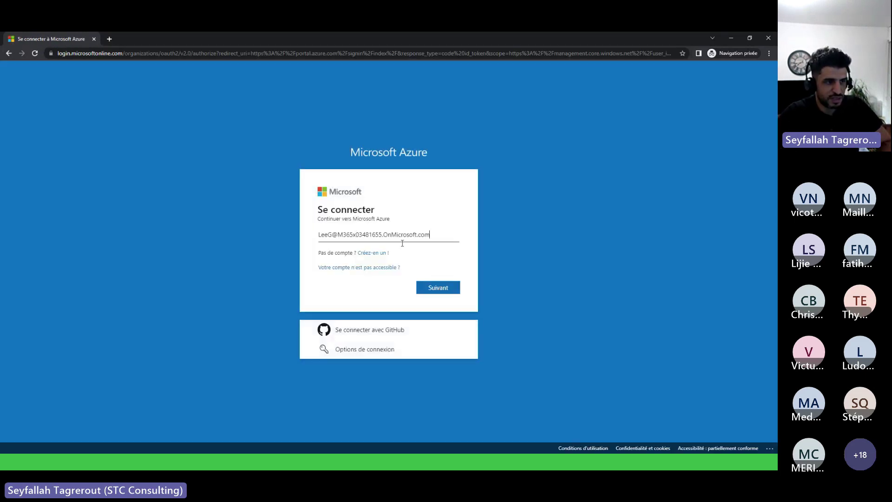
click(442, 288)
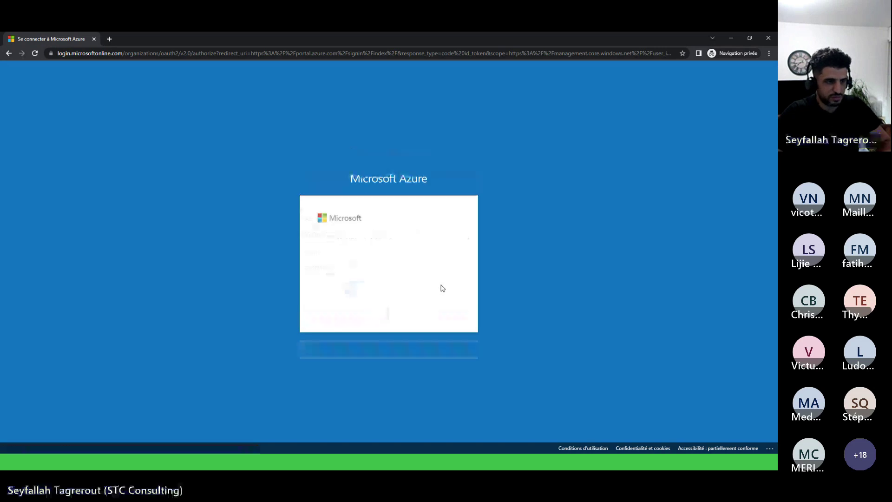
text(*********)
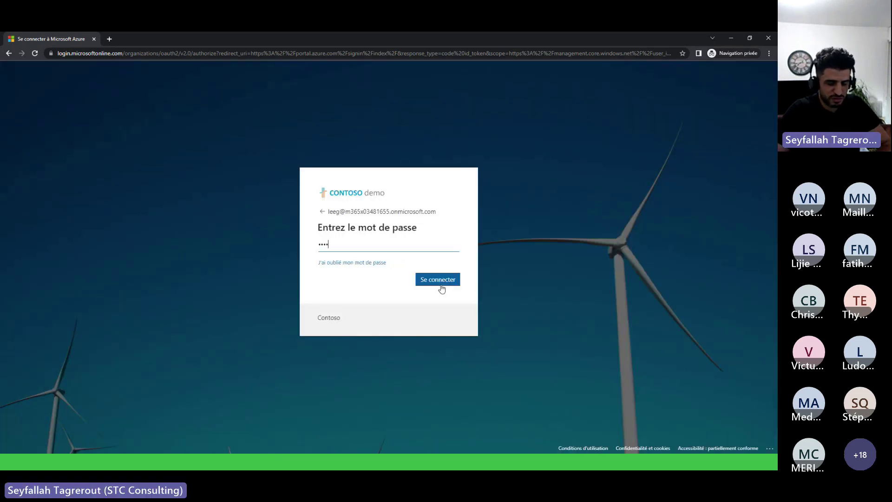
click(441, 288)
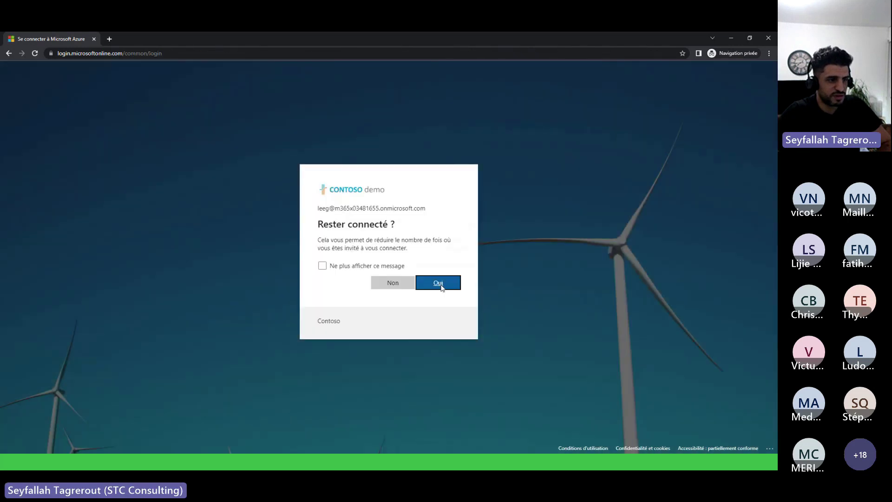
click(440, 286)
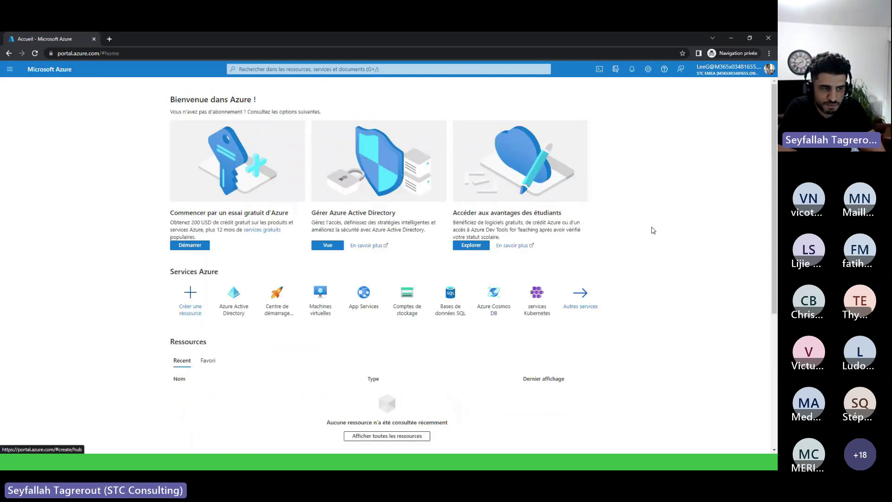
Open the Conditional Access policies under Azure Active Directory security and start creating a new policy.
click(233, 295)
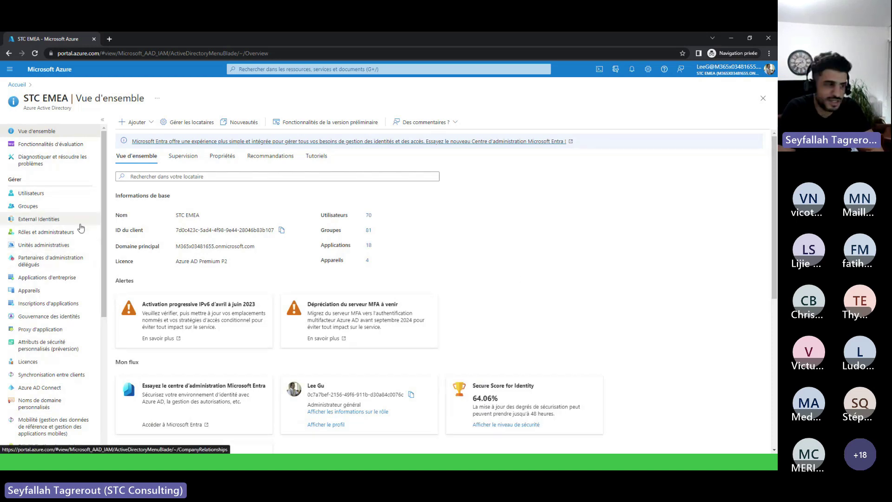
scroll(81, 227, down, 3)
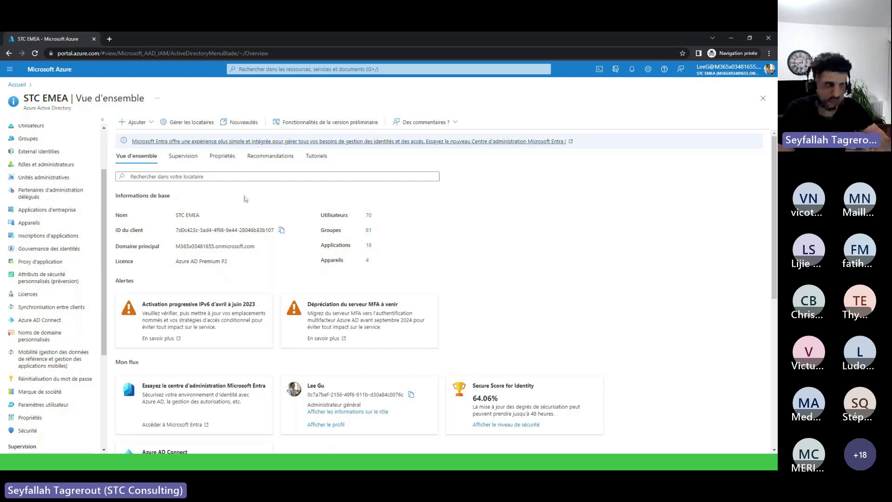
scroll(91, 277, down, 5)
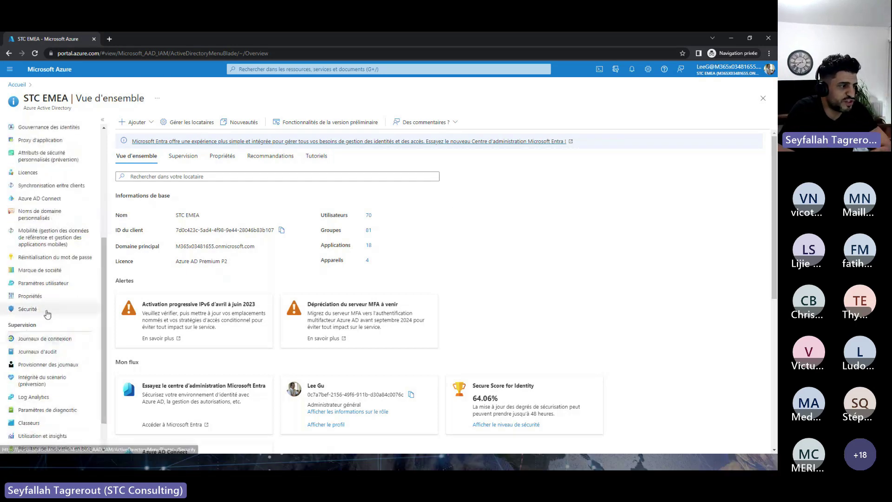
click(56, 308)
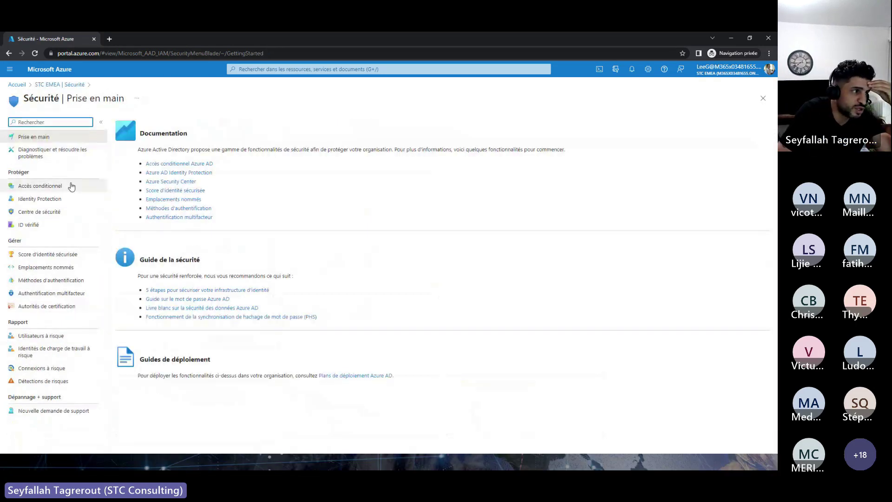
click(70, 185)
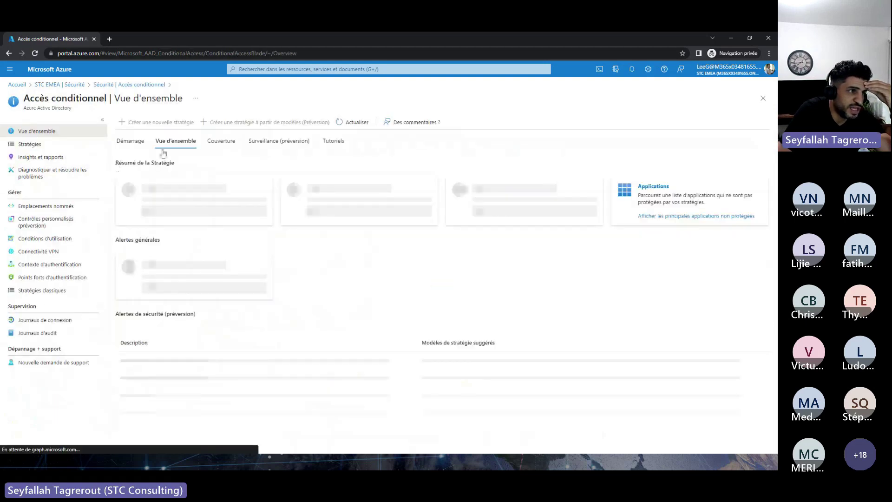
click(56, 147)
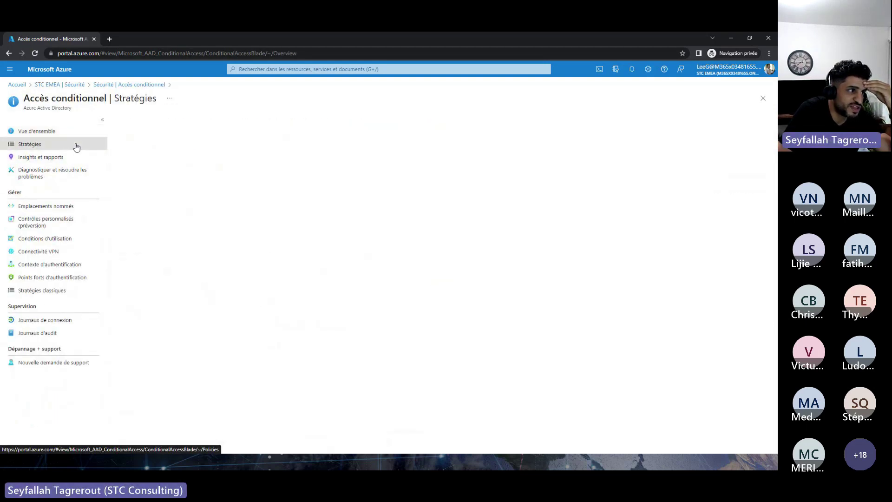
click(153, 123)
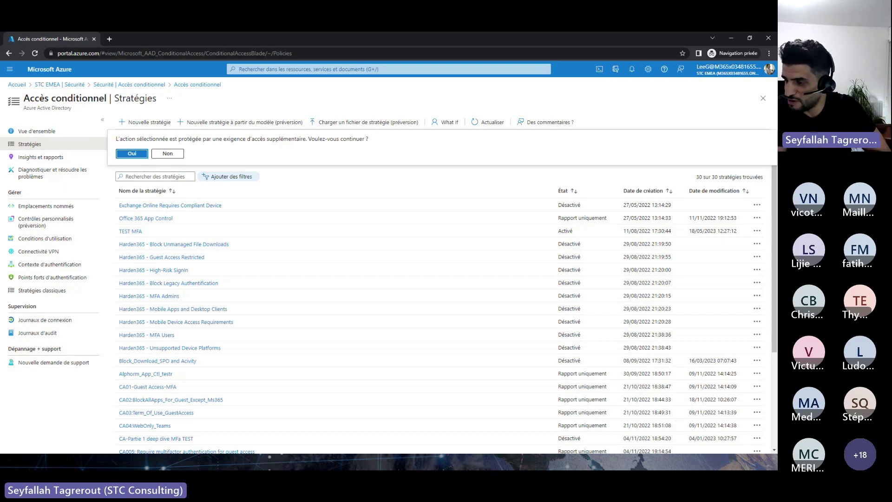
Switch to the administrator's Edge window and check the authentication method of the TEST PASSWORDLESS2 strength.
key(alt+Tab)
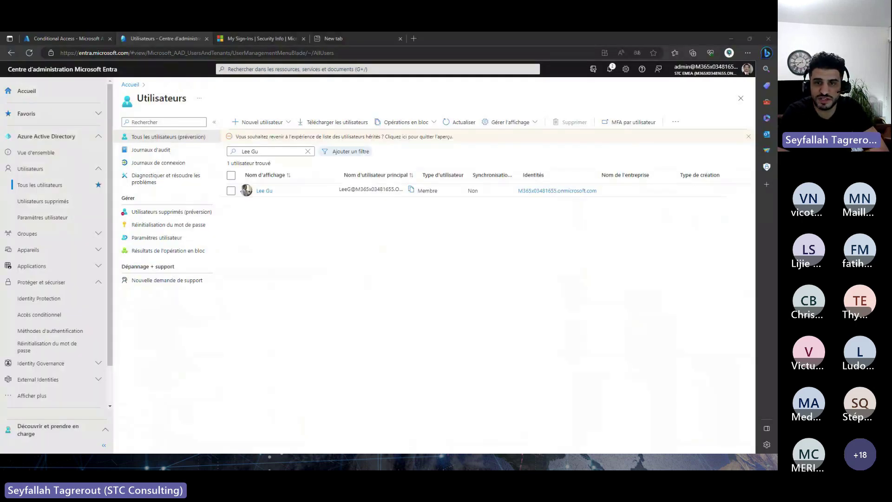
click(65, 39)
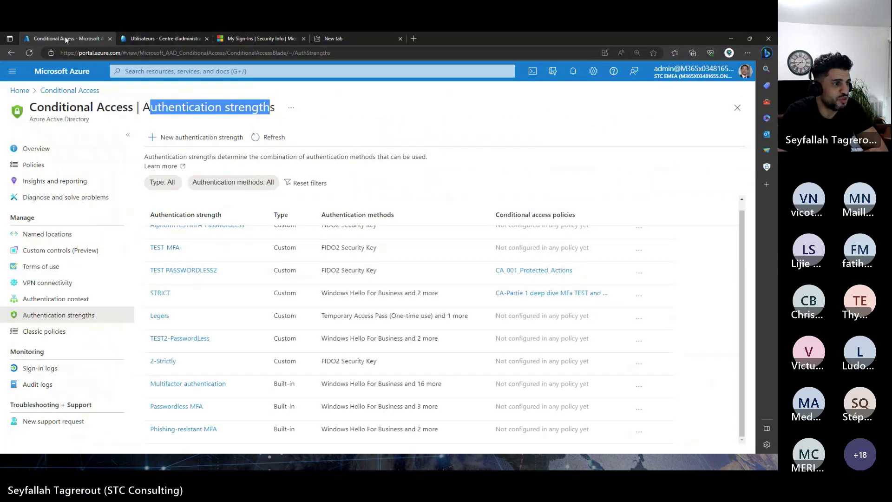
scroll(210, 284, up, 1)
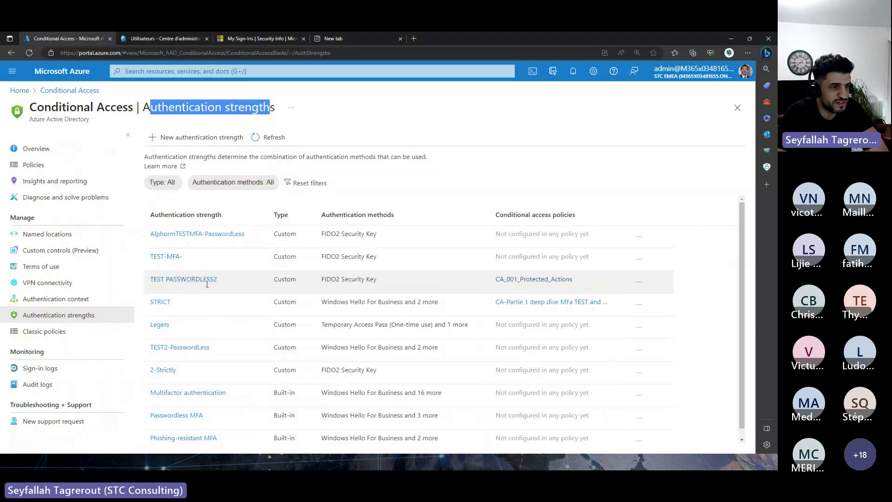
drag(326, 280, 386, 281)
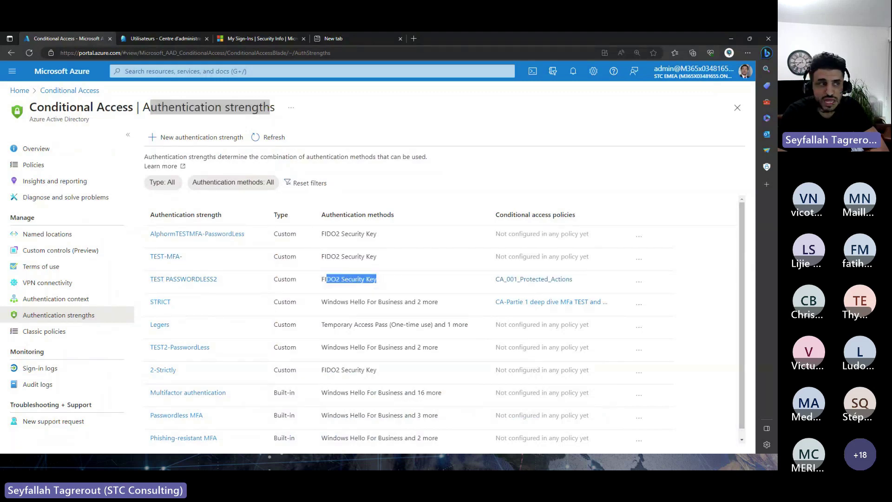
Return to the private Chrome window, agree to the additional access requirement, and proceed through the request for more information.
key(alt+Tab)
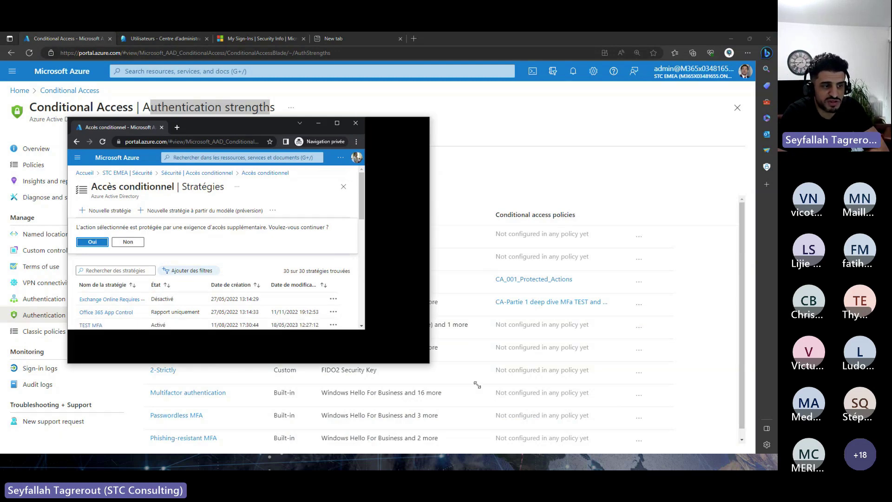
drag(477, 385, 598, 445)
click(204, 244)
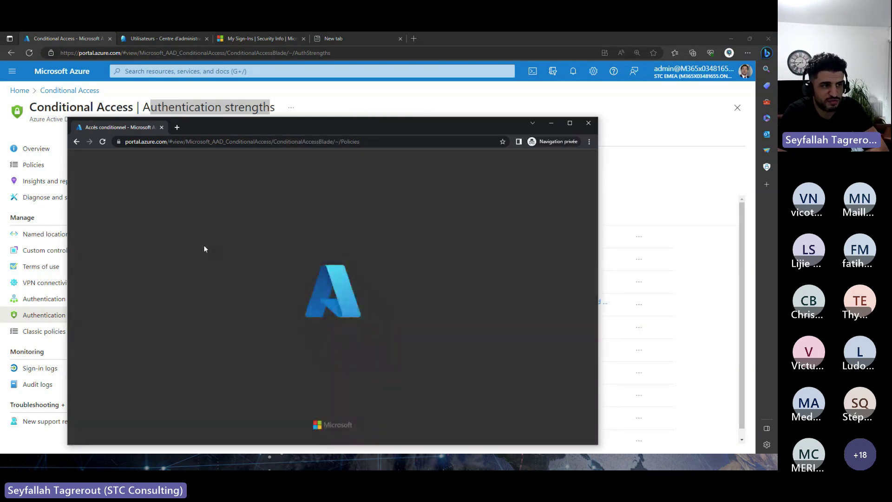
drag(365, 125, 475, 68)
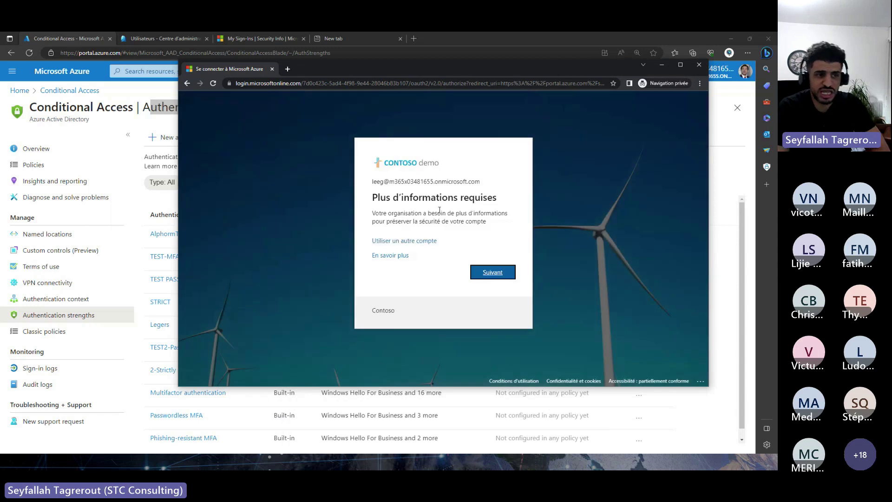
drag(432, 213, 465, 219)
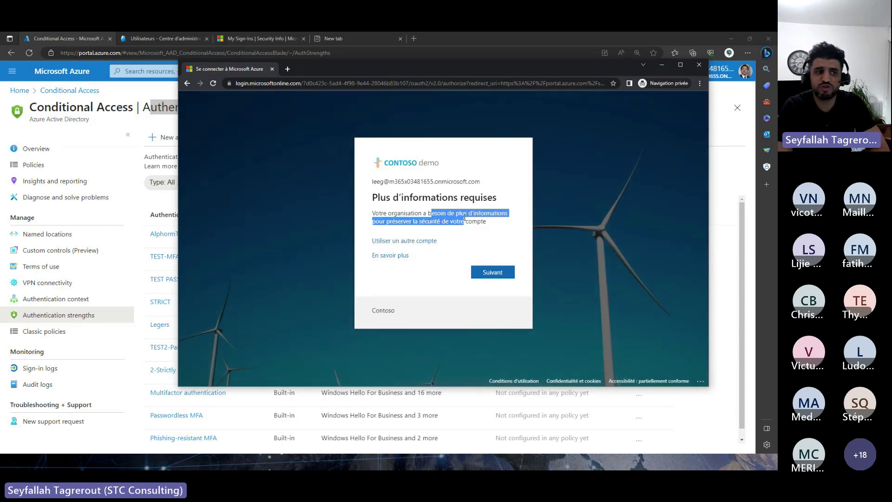
click(507, 275)
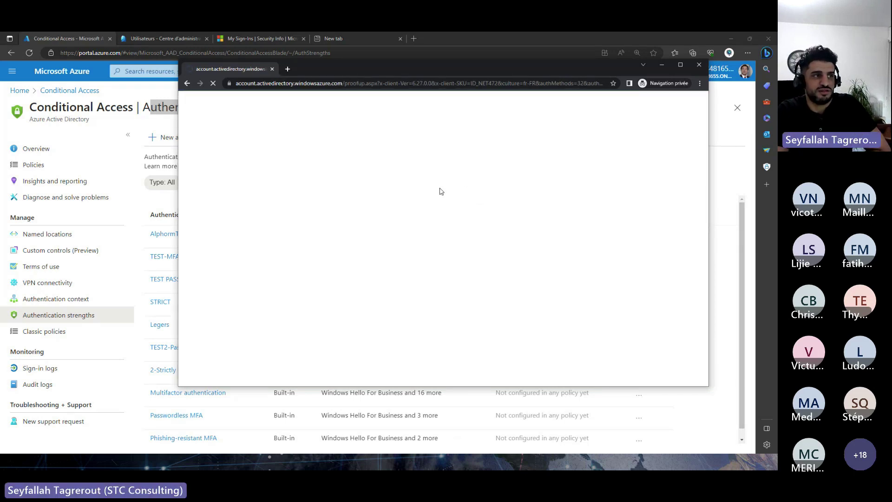
Enlarge the private window and read the account protection page's notice about the required authentication methods.
drag(365, 68, 336, 54)
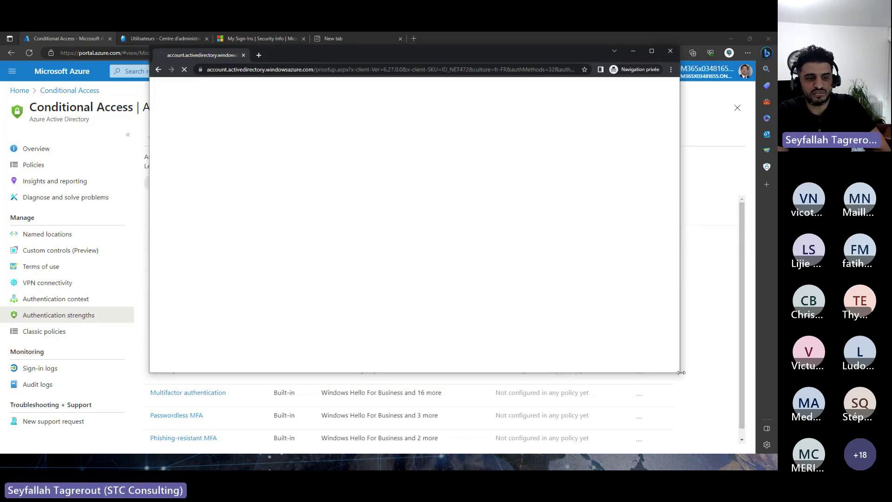
drag(680, 372, 677, 372)
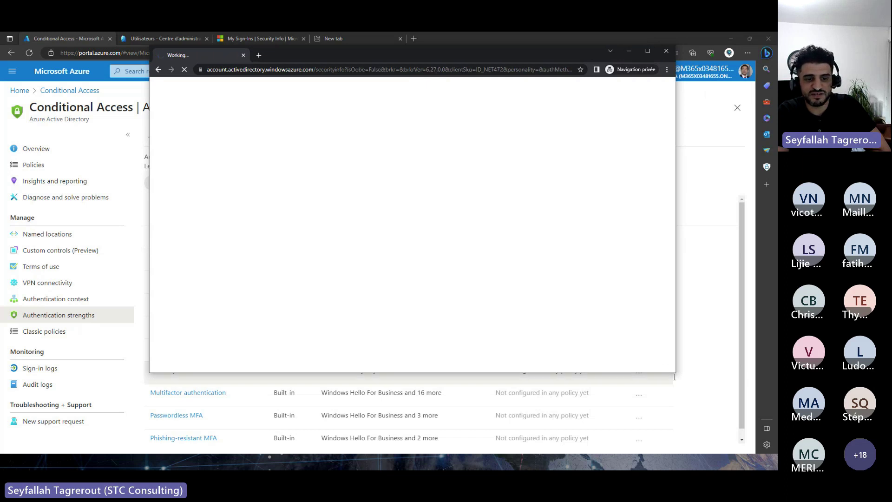
drag(674, 377, 682, 417)
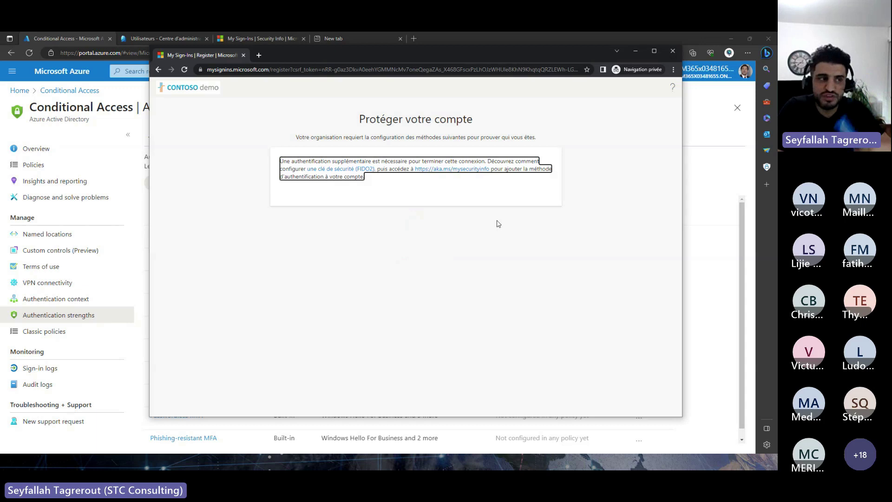
click(410, 142)
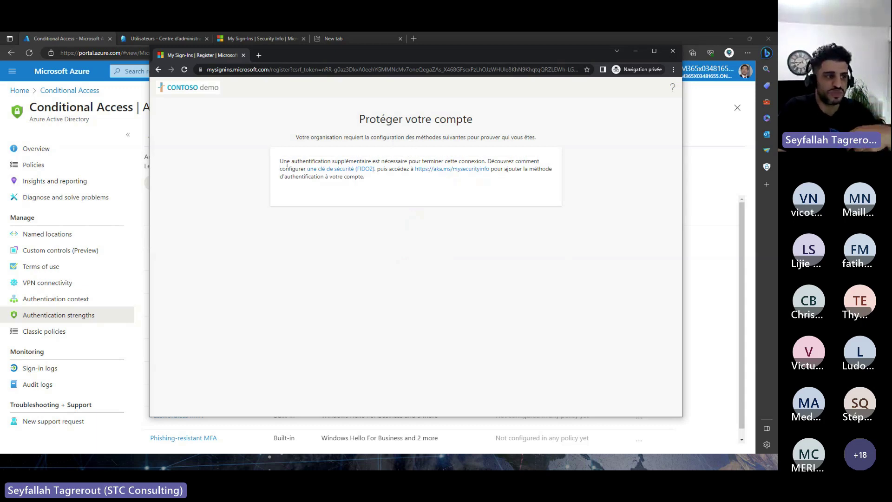
drag(287, 162, 566, 184)
click(546, 191)
drag(284, 162, 400, 185)
click(391, 179)
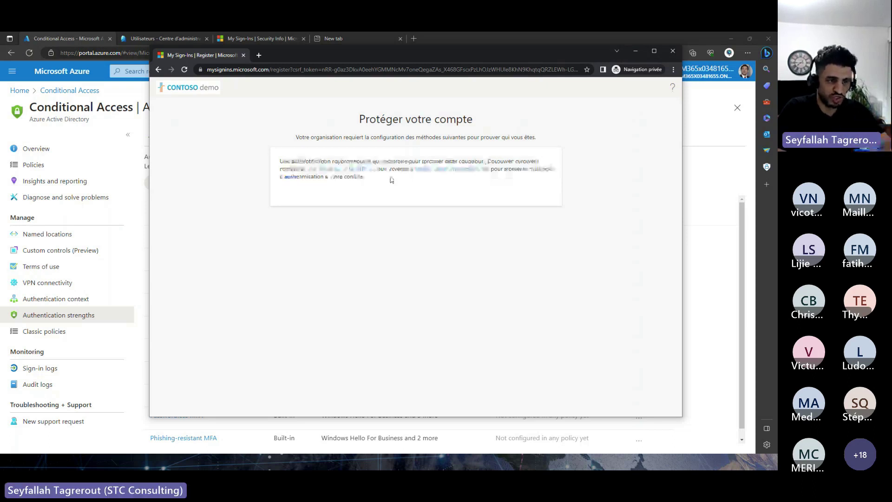
drag(381, 119, 557, 142)
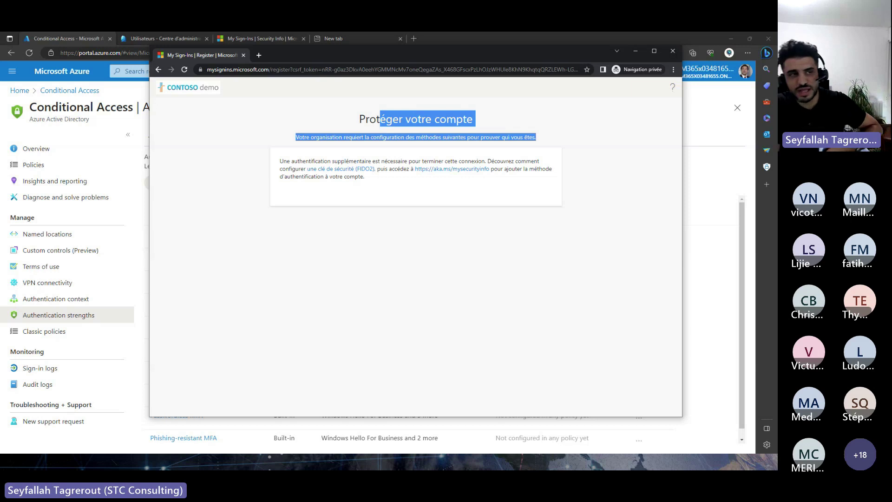
Close the private browser window and return to the administrator's authentication strengths page.
drag(545, 52, 549, 66)
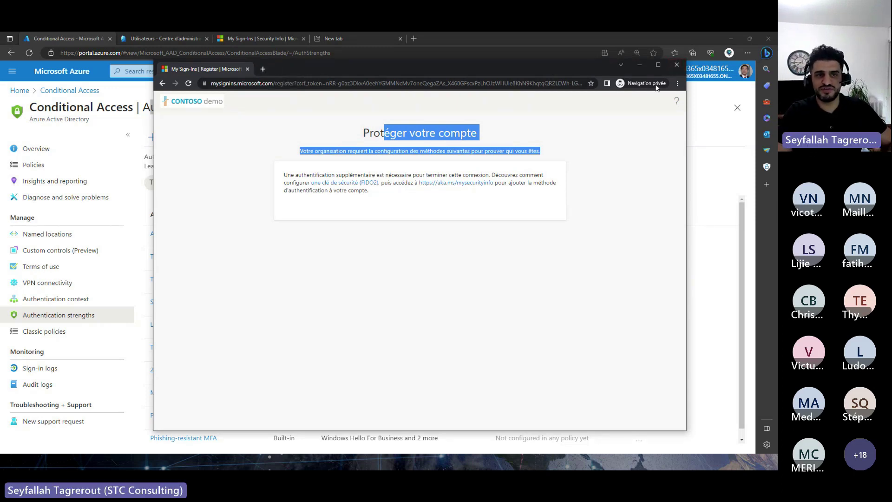
click(677, 66)
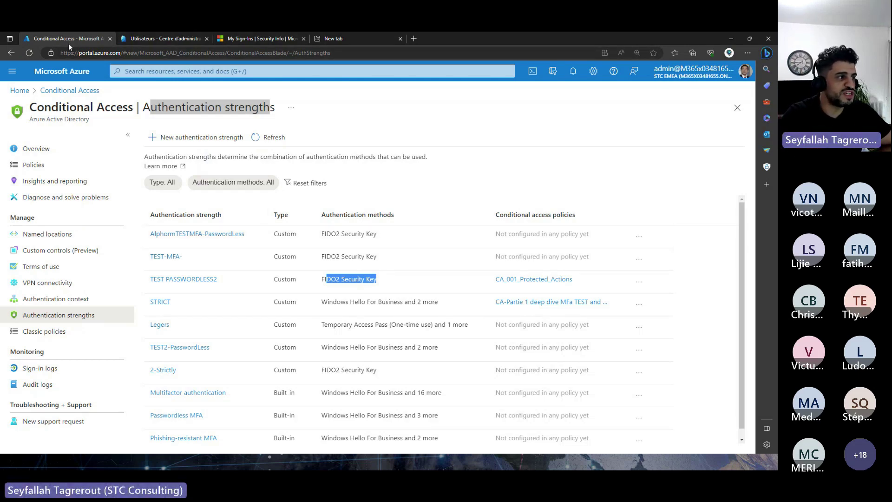
click(65, 98)
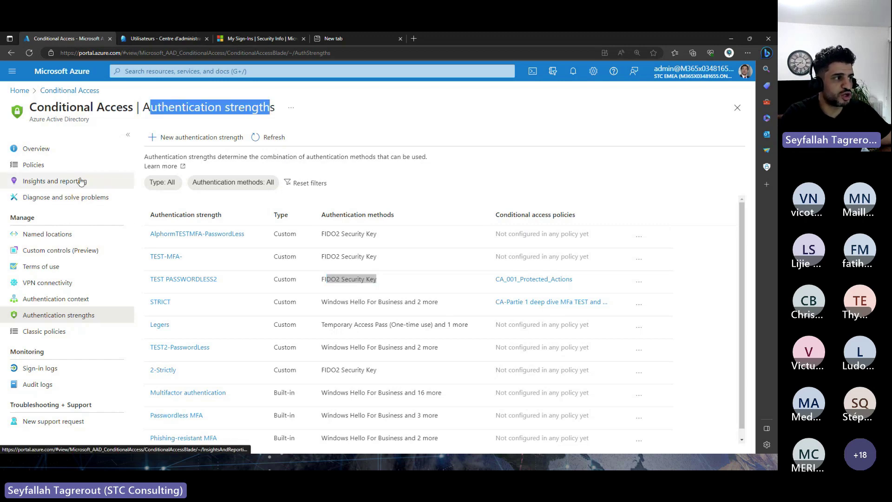
Open the Protected actions (Preview) page under Roles and administrators in the STC EMEA Azure Active Directory tenant.
click(22, 92)
click(185, 353)
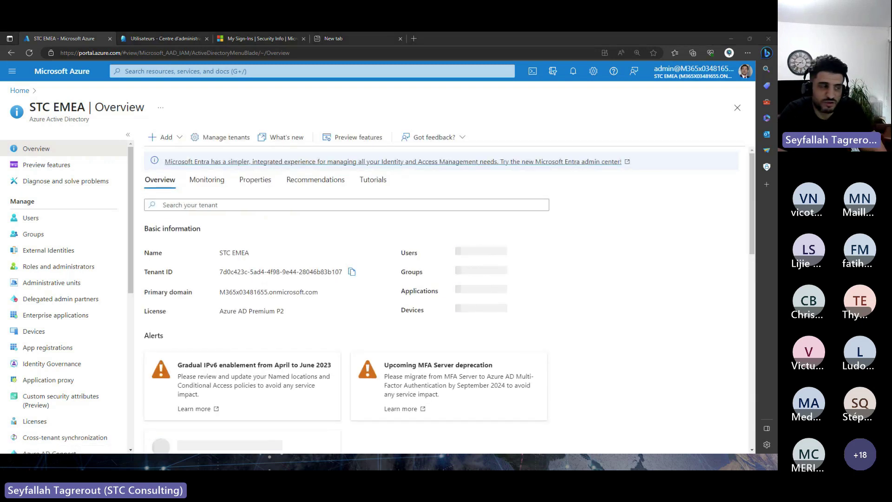
scroll(79, 221, down, 1)
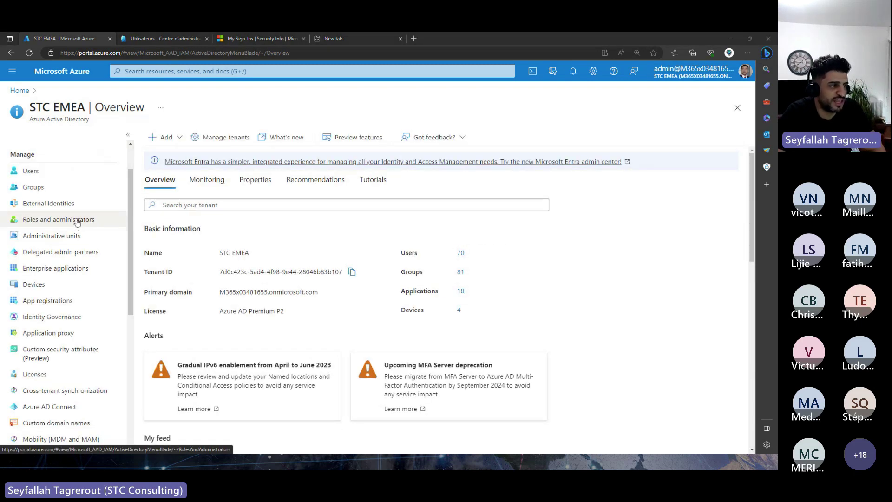
click(77, 220)
click(84, 168)
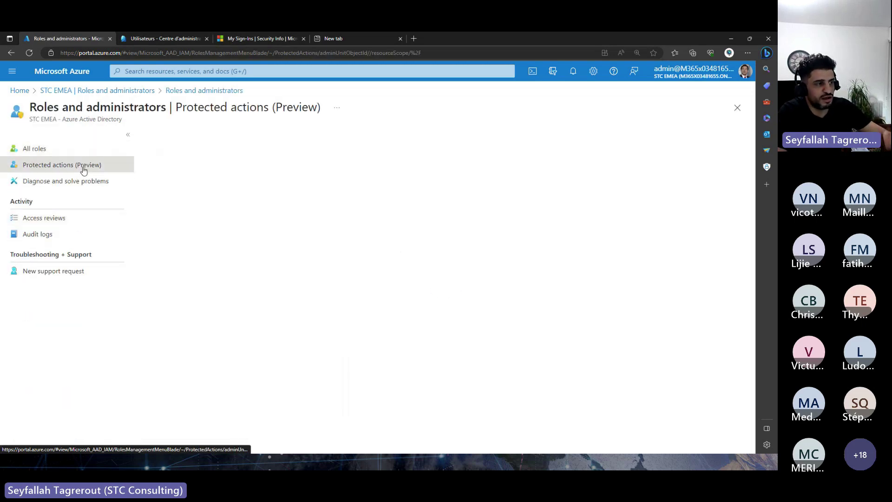
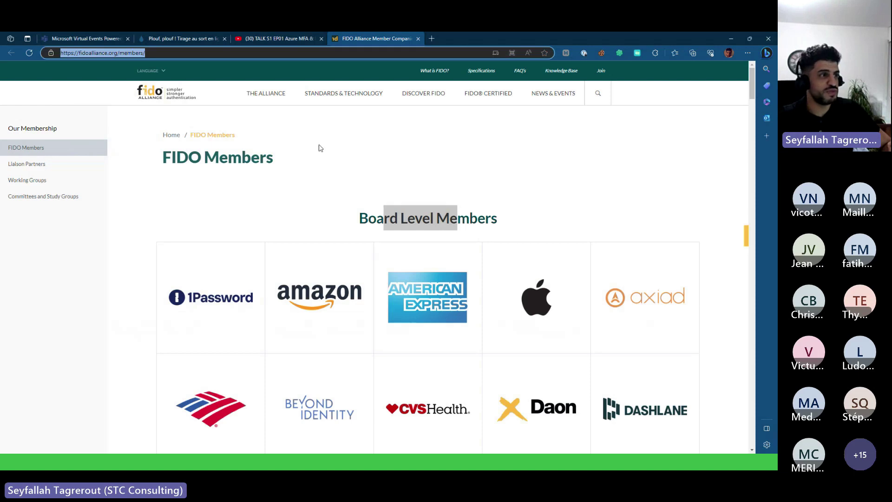
Switch to the Plouf Plouf page, draw one participant at random from the list, and select the drawn name.
click(175, 38)
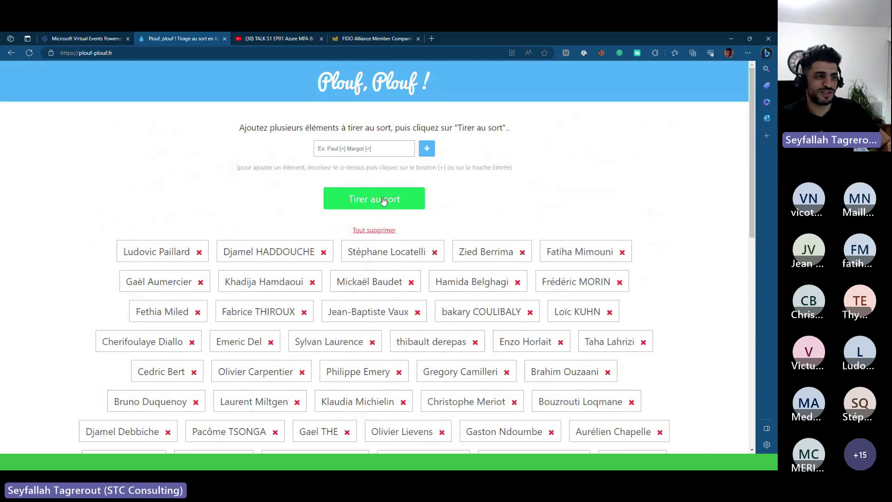
click(383, 200)
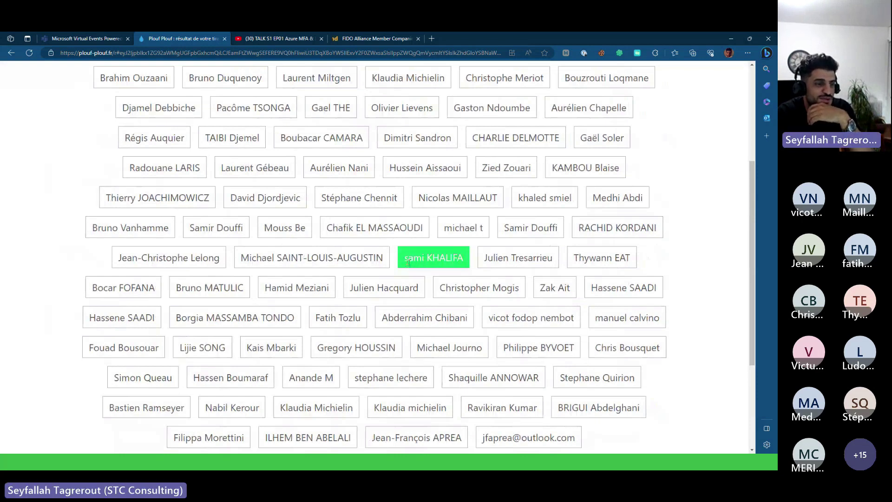
drag(404, 260, 464, 259)
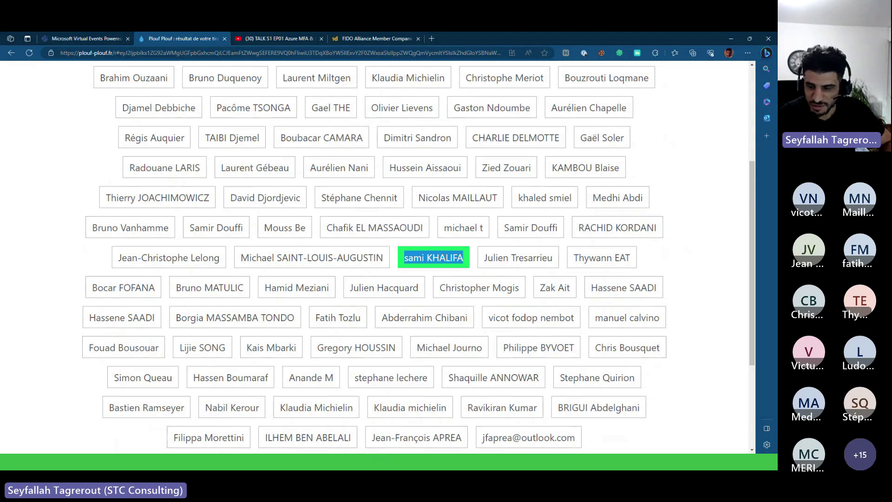
key(alt+Tab)
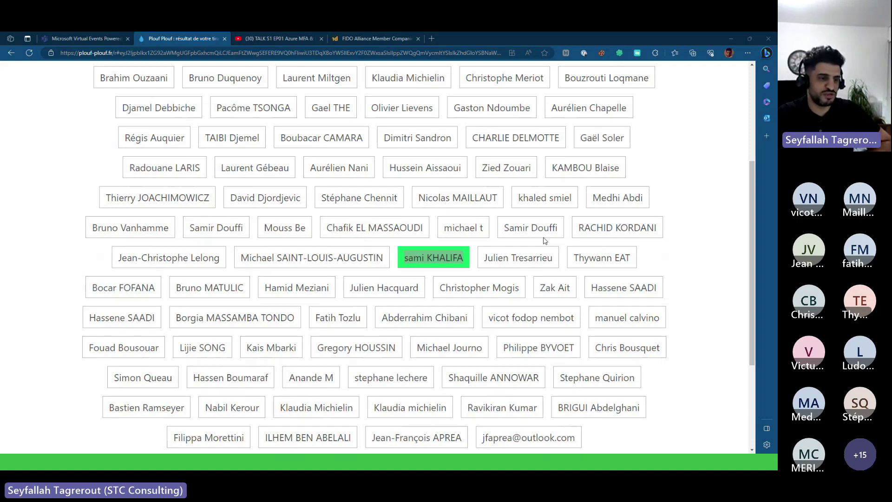
Repeat the draw with the first winner excluded and select the second drawn participant's name.
scroll(427, 228, down, 3)
scroll(428, 228, up, 8)
scroll(427, 228, down, 7)
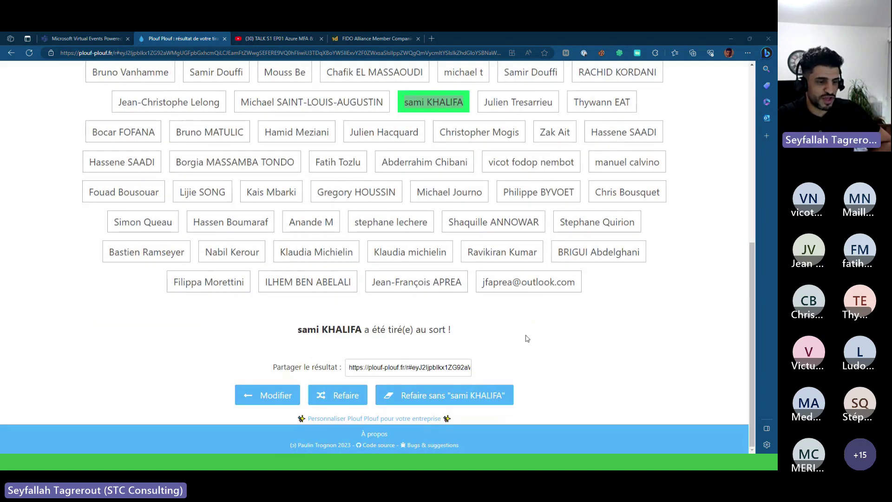
click(465, 395)
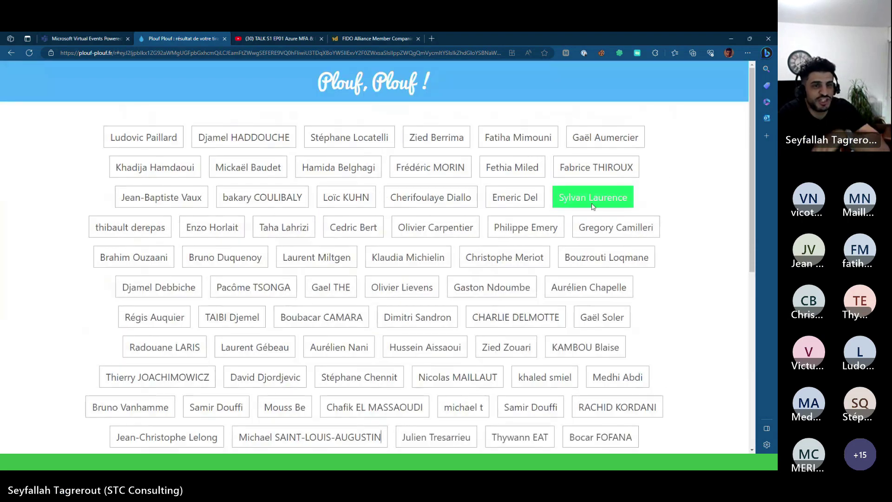
drag(558, 198, 632, 200)
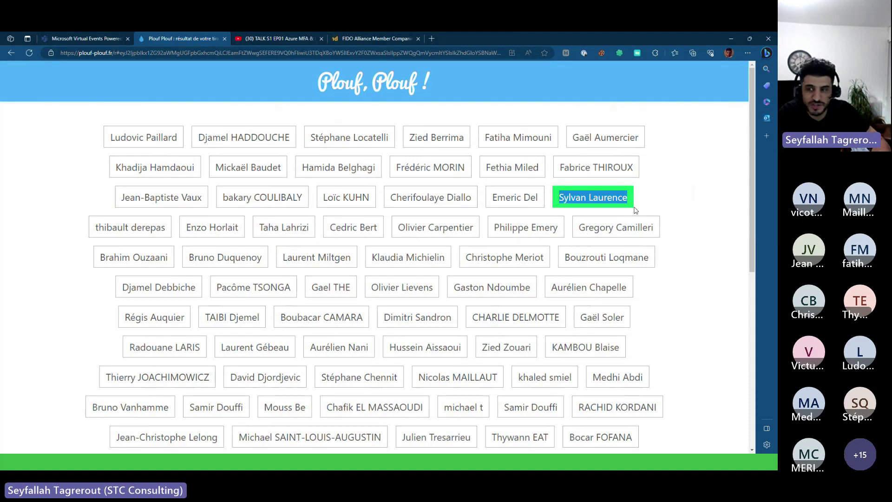
key(alt+Tab)
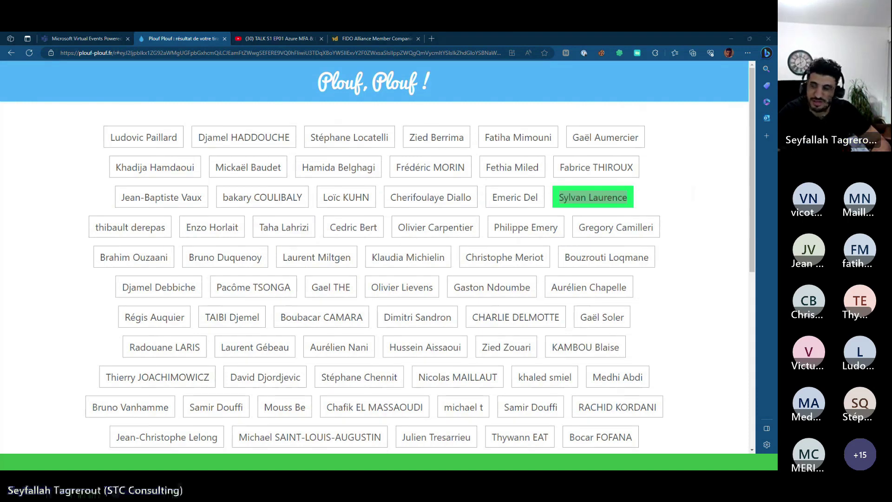
Exclude the second winner from the list, draw a third participant, and select that name.
scroll(446, 398, down, 7)
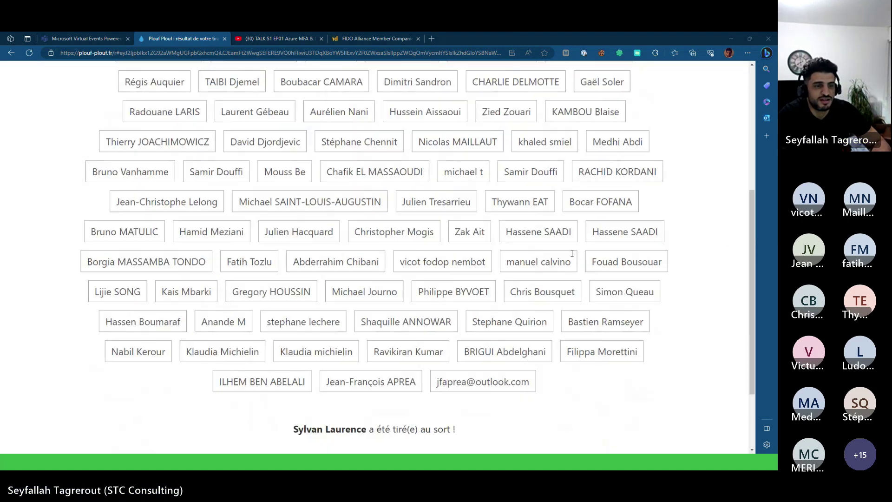
click(446, 395)
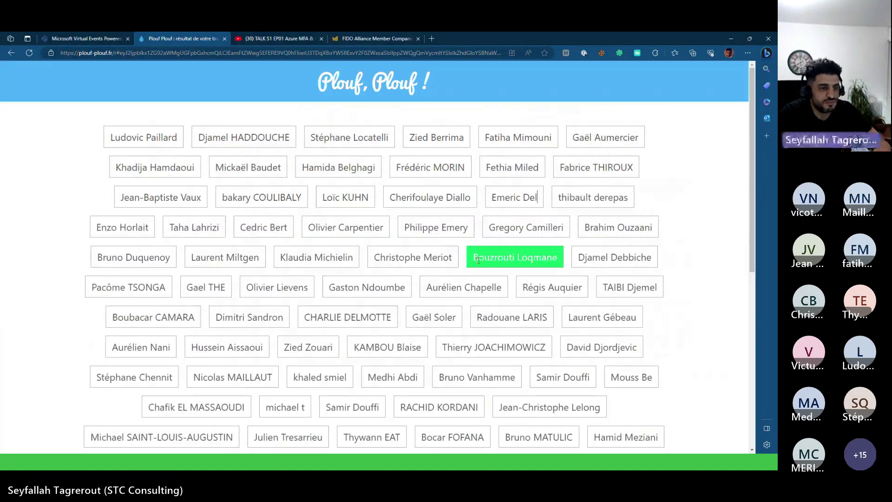
drag(473, 257, 557, 260)
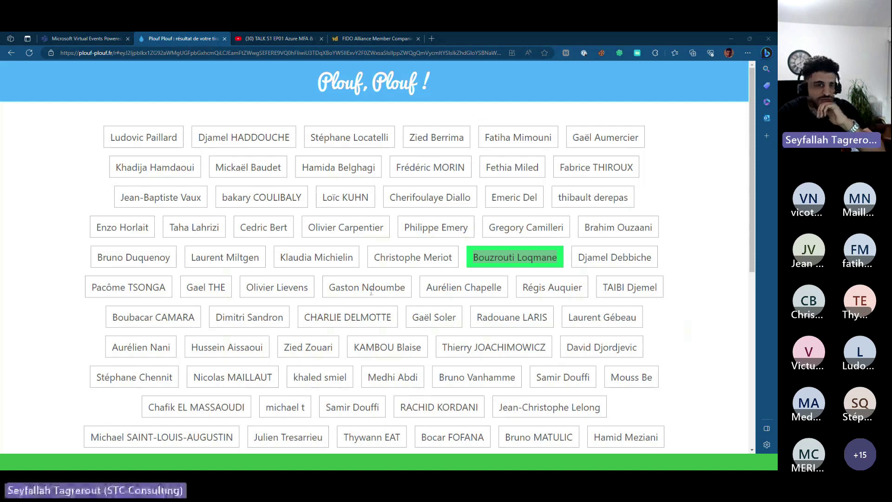
Run the draw again without the third winner and select the fourth drawn participant's name.
scroll(457, 324, down, 7)
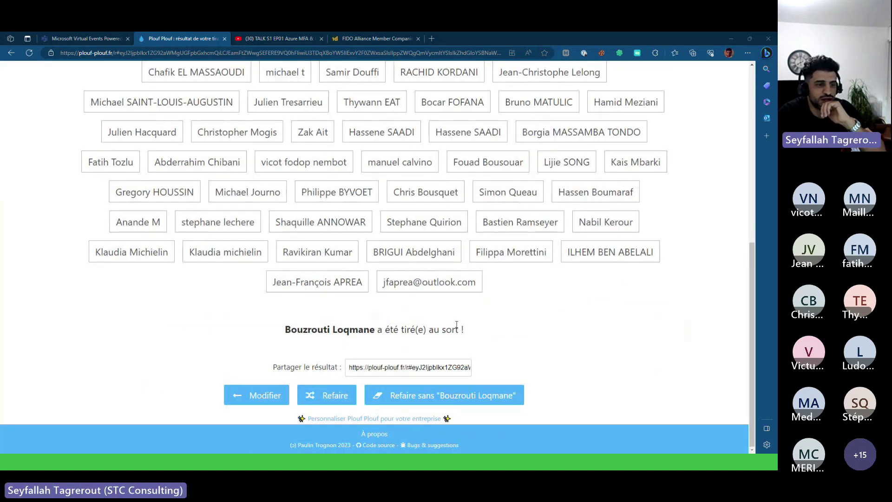
click(471, 394)
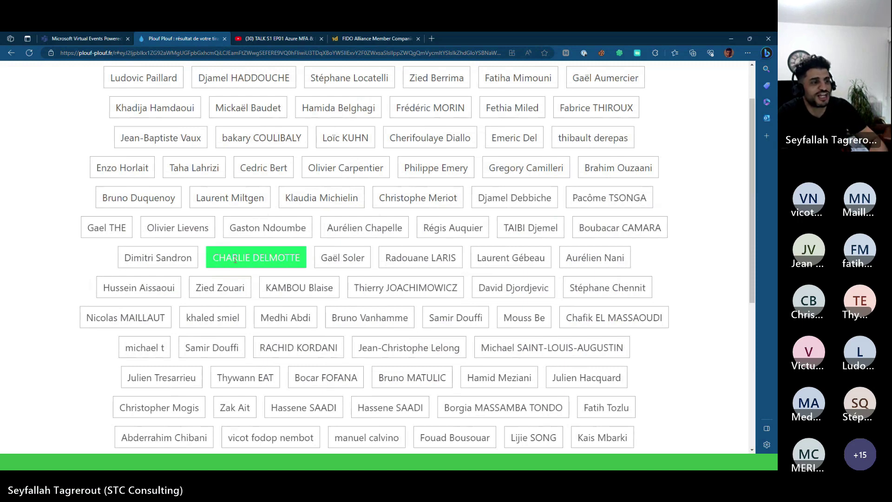
drag(215, 257, 304, 260)
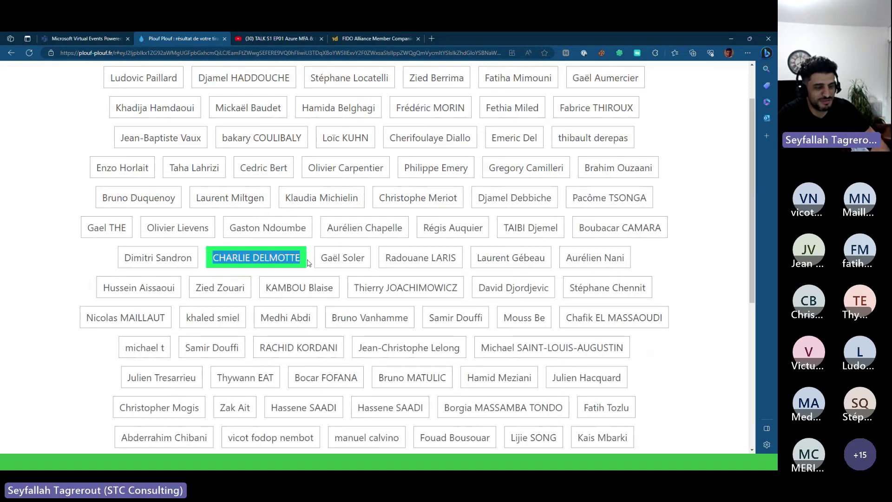
key(alt+Tab)
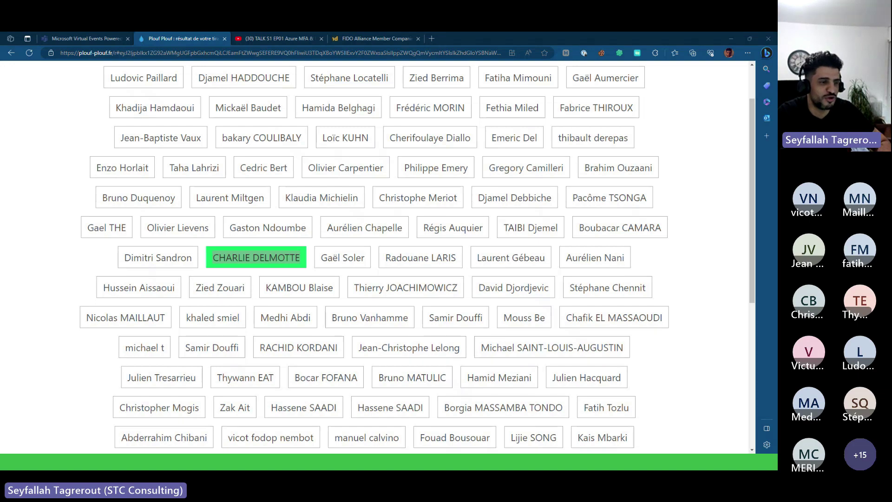
Draw a fifth participant with the fourth winner excluded, select the drawn name, and minimize the browser window.
scroll(516, 338, down, 5)
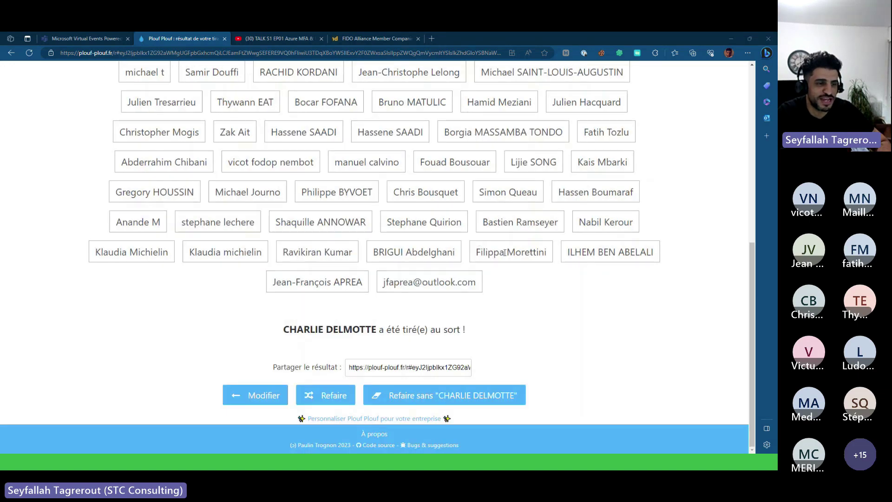
click(521, 395)
scroll(560, 318, down, 2)
scroll(561, 318, down, 3)
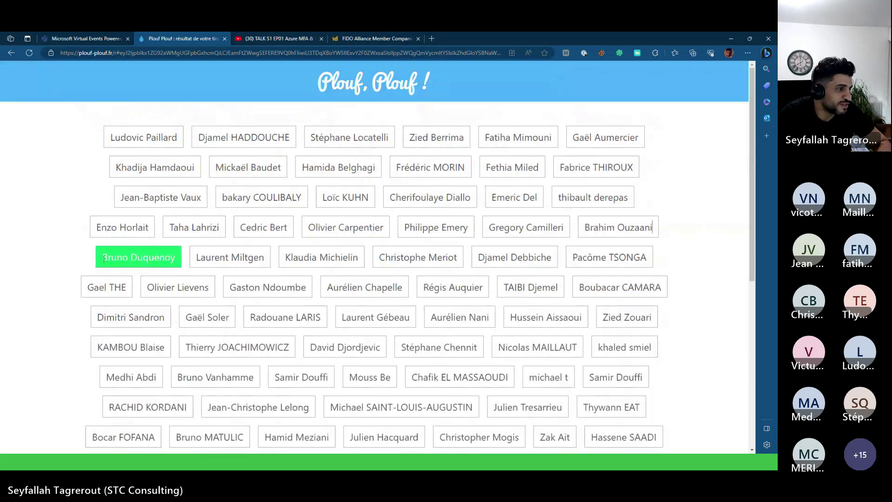
drag(103, 258, 179, 261)
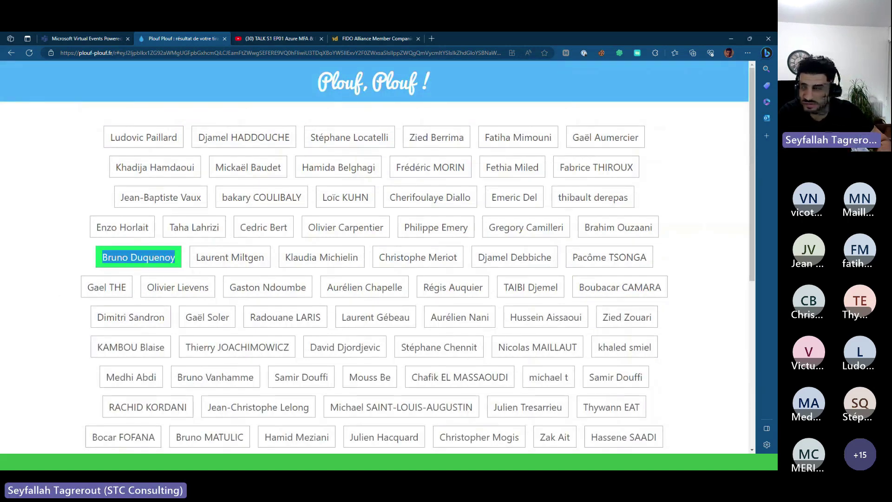
key(alt+Tab)
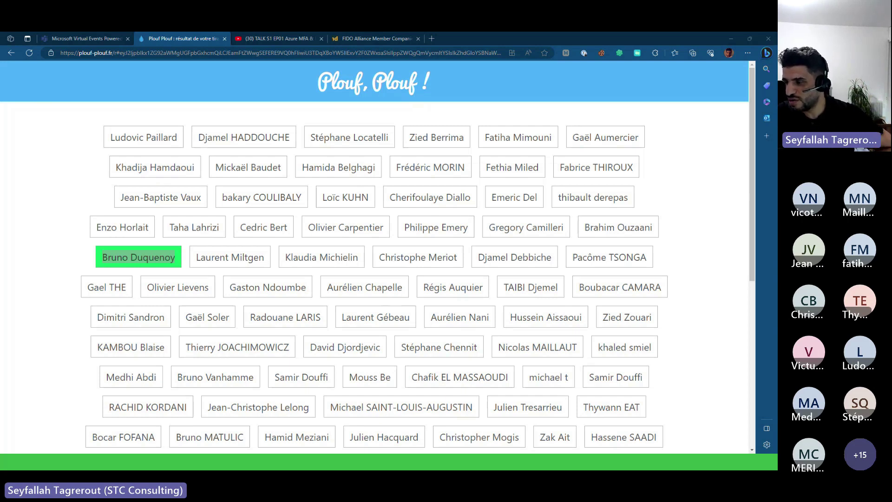
scroll(456, 256, down, 6)
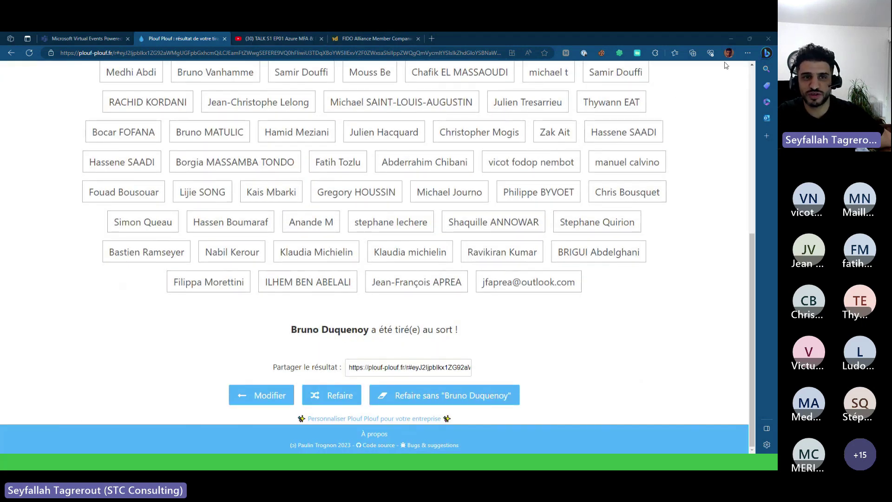
click(730, 39)
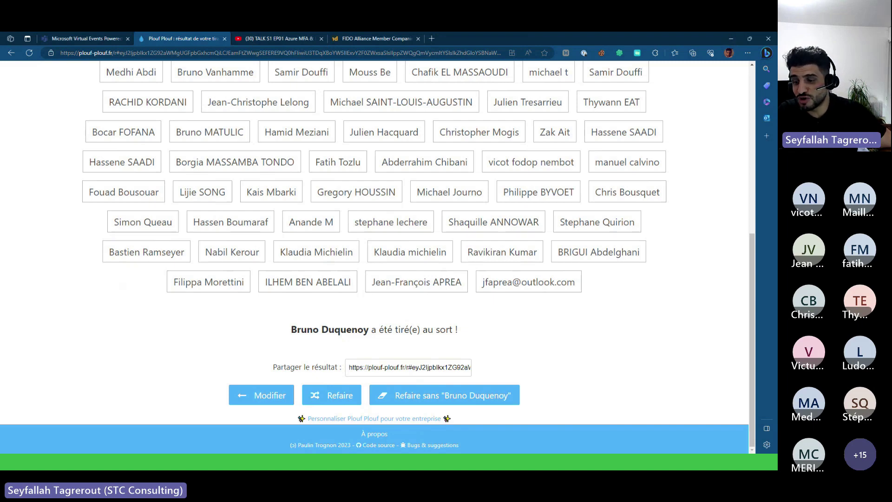